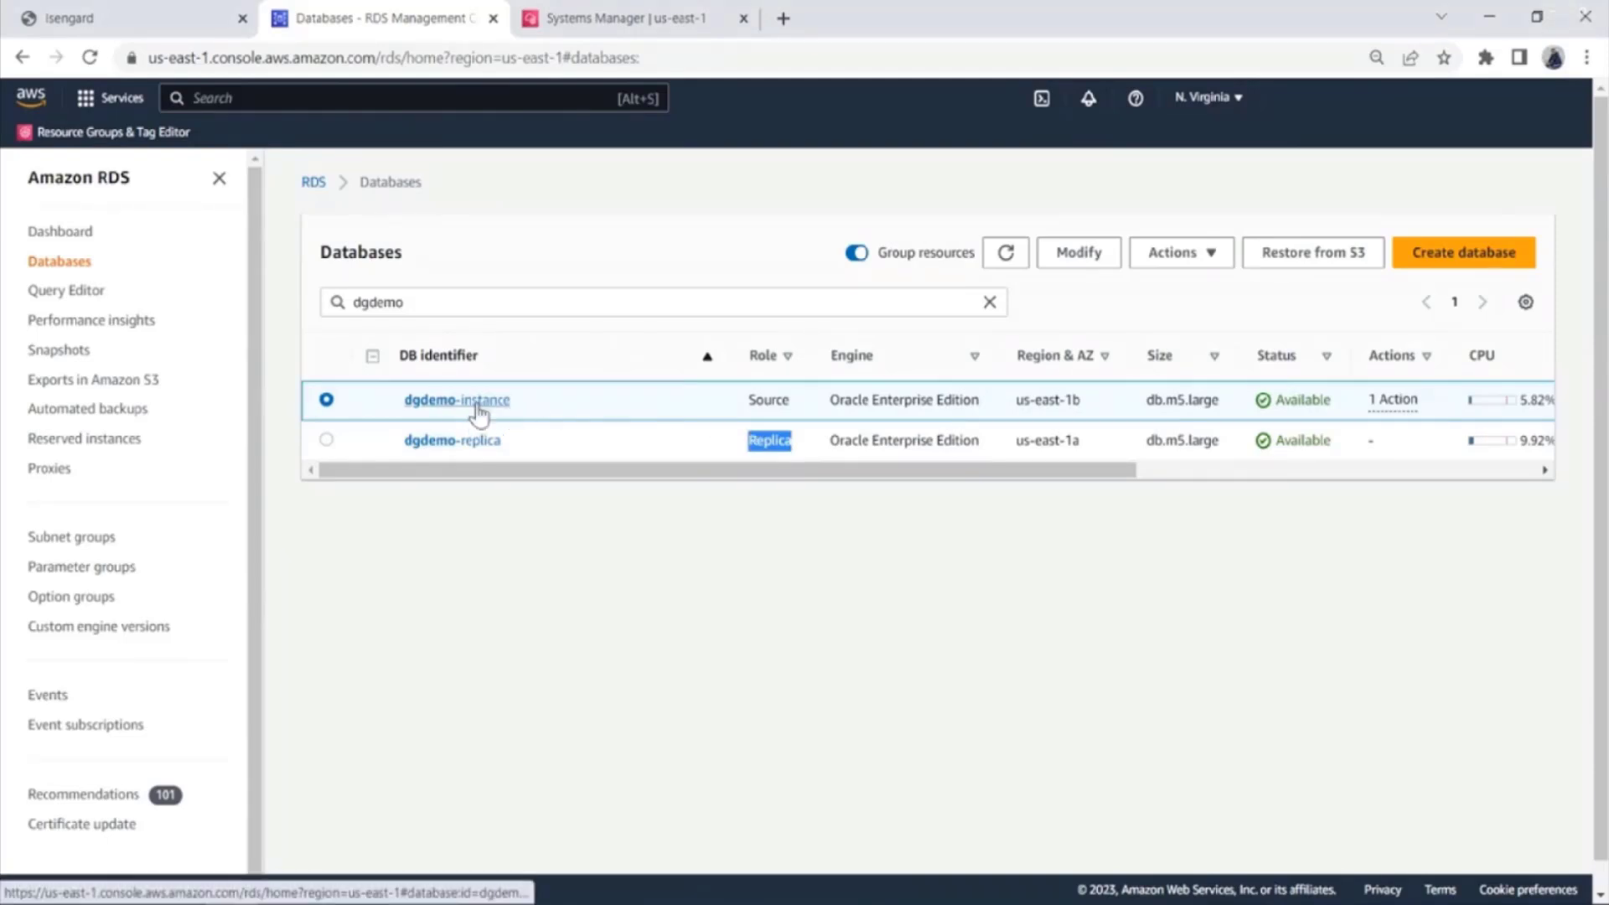
- Open the dgdemo-instance database details and examine the roles in its Replication section
{"action": "left_click", "coordinate": [476, 406]}
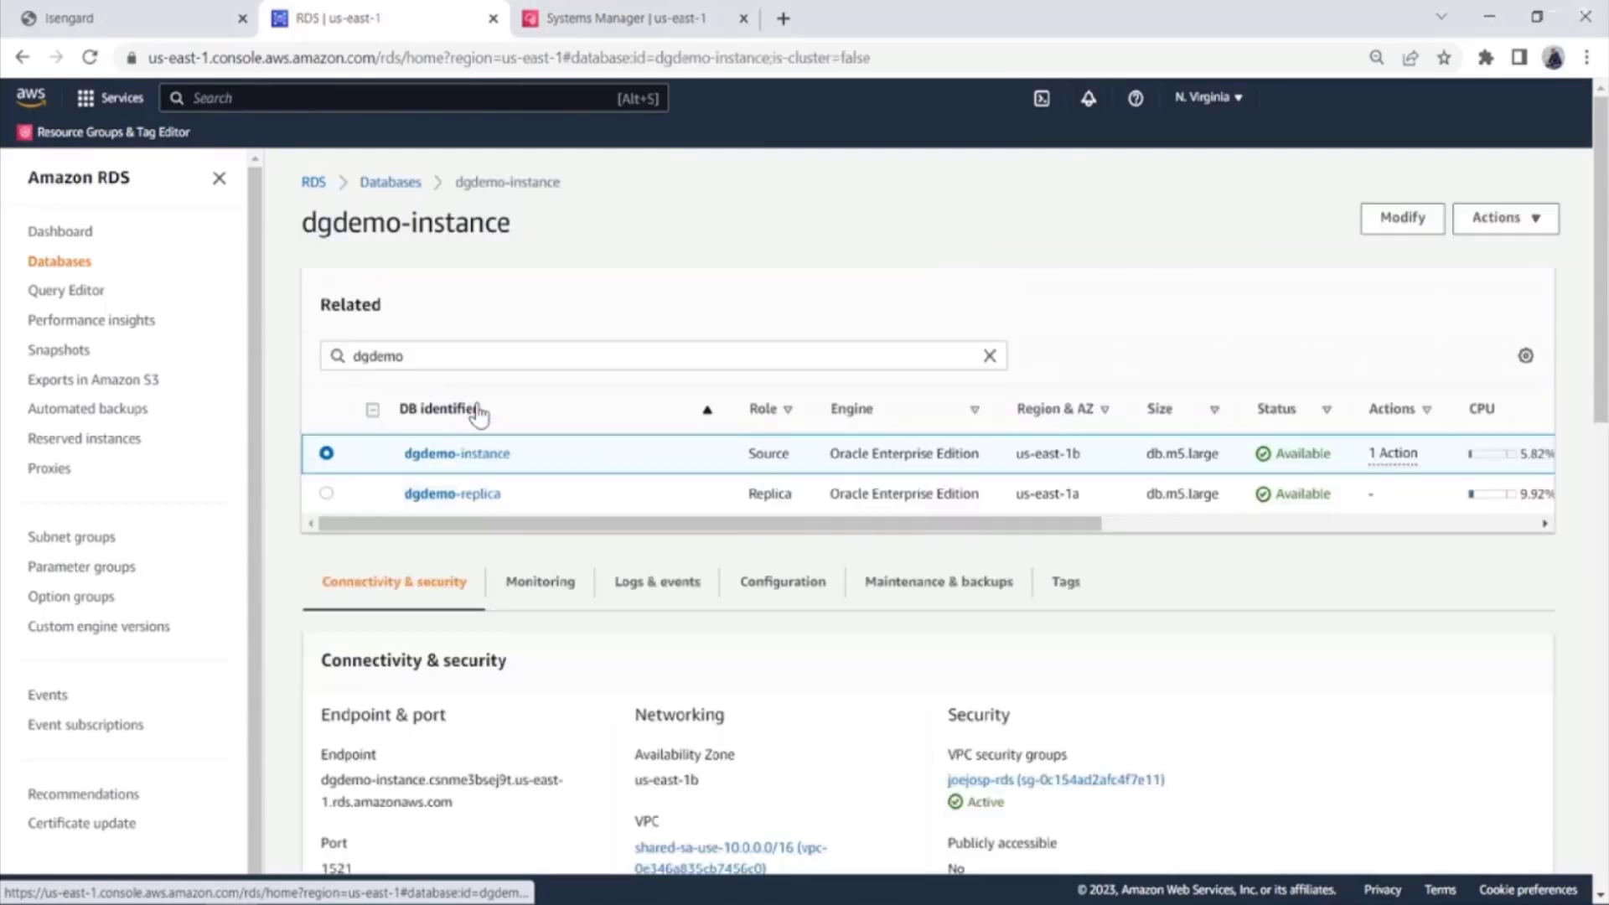
{"action": "scroll", "coordinate": [513, 599], "scroll_direction": "down", "scroll_amount": 1}
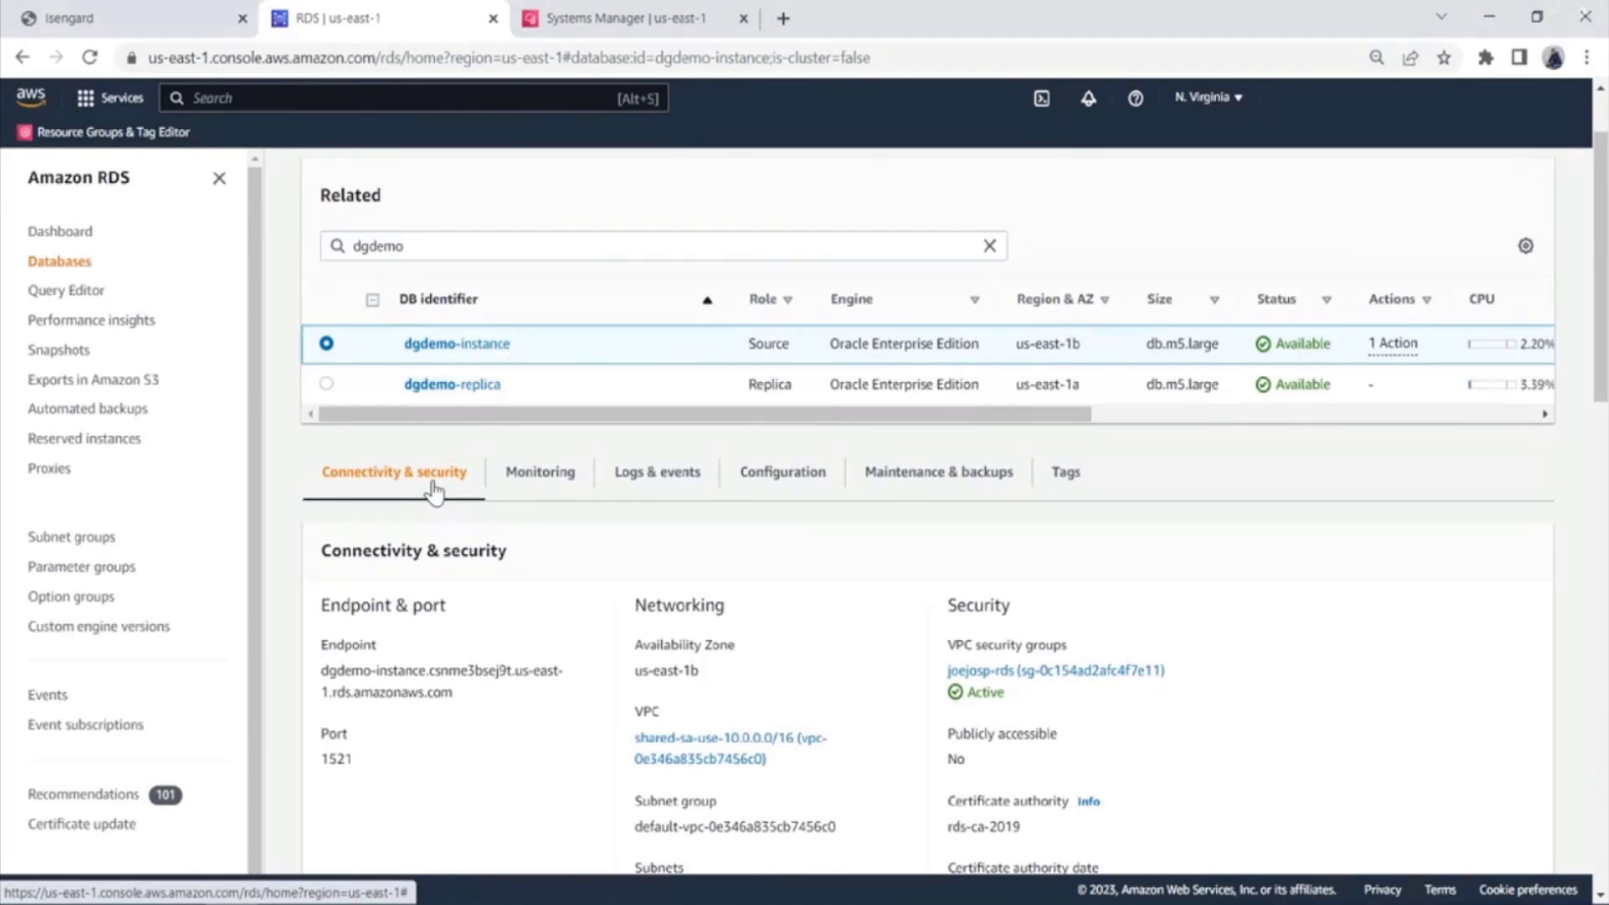
{"action": "scroll", "coordinate": [463, 658], "scroll_direction": "down", "scroll_amount": 9}
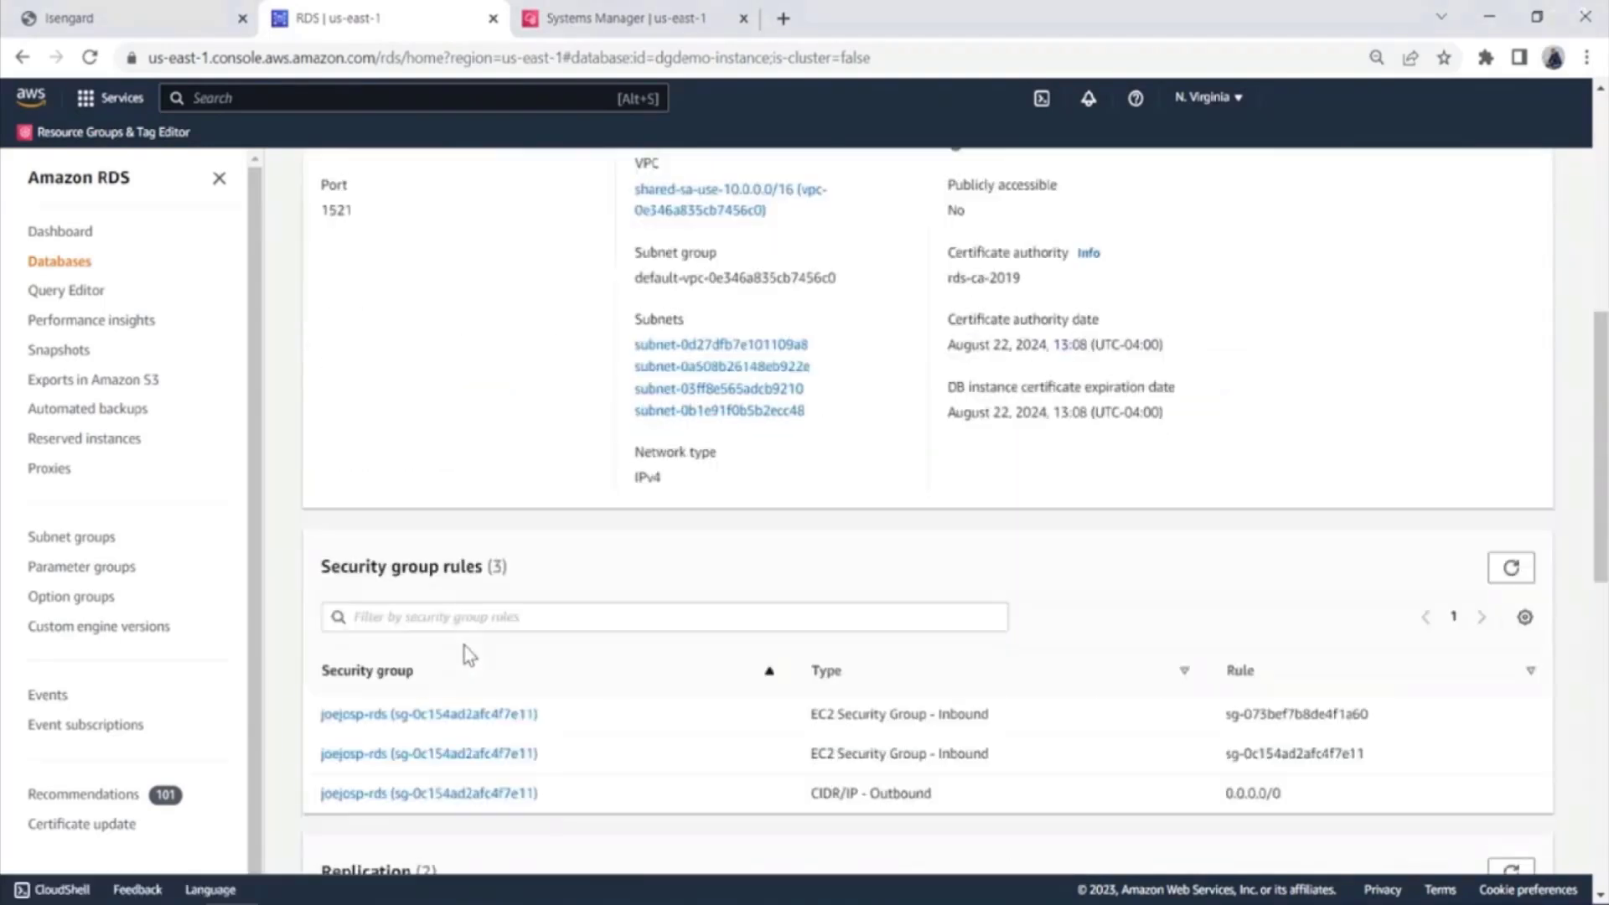
{"action": "scroll", "coordinate": [466, 654], "scroll_direction": "down", "scroll_amount": 3}
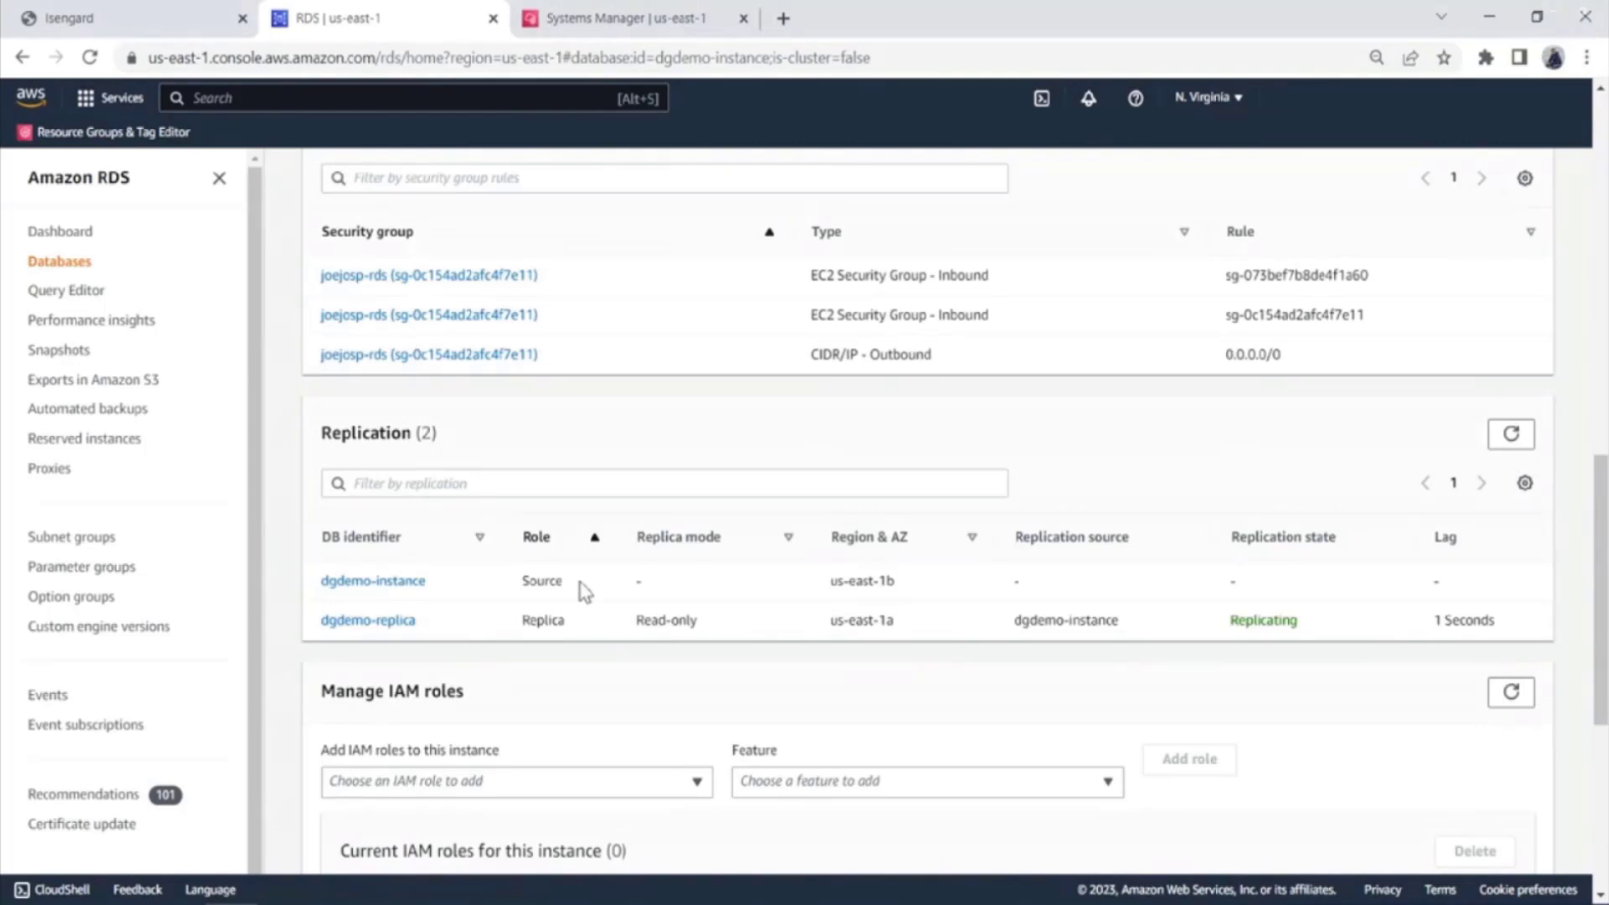
{"action": "left_click_drag", "start_coordinate": [566, 584], "coordinate": [543, 581]}
- Switch to the Systems Manager terminal session, run sh check_role.sh, and examine each database's host name, unique name and role
{"action": "left_click", "coordinate": [610, 19]}
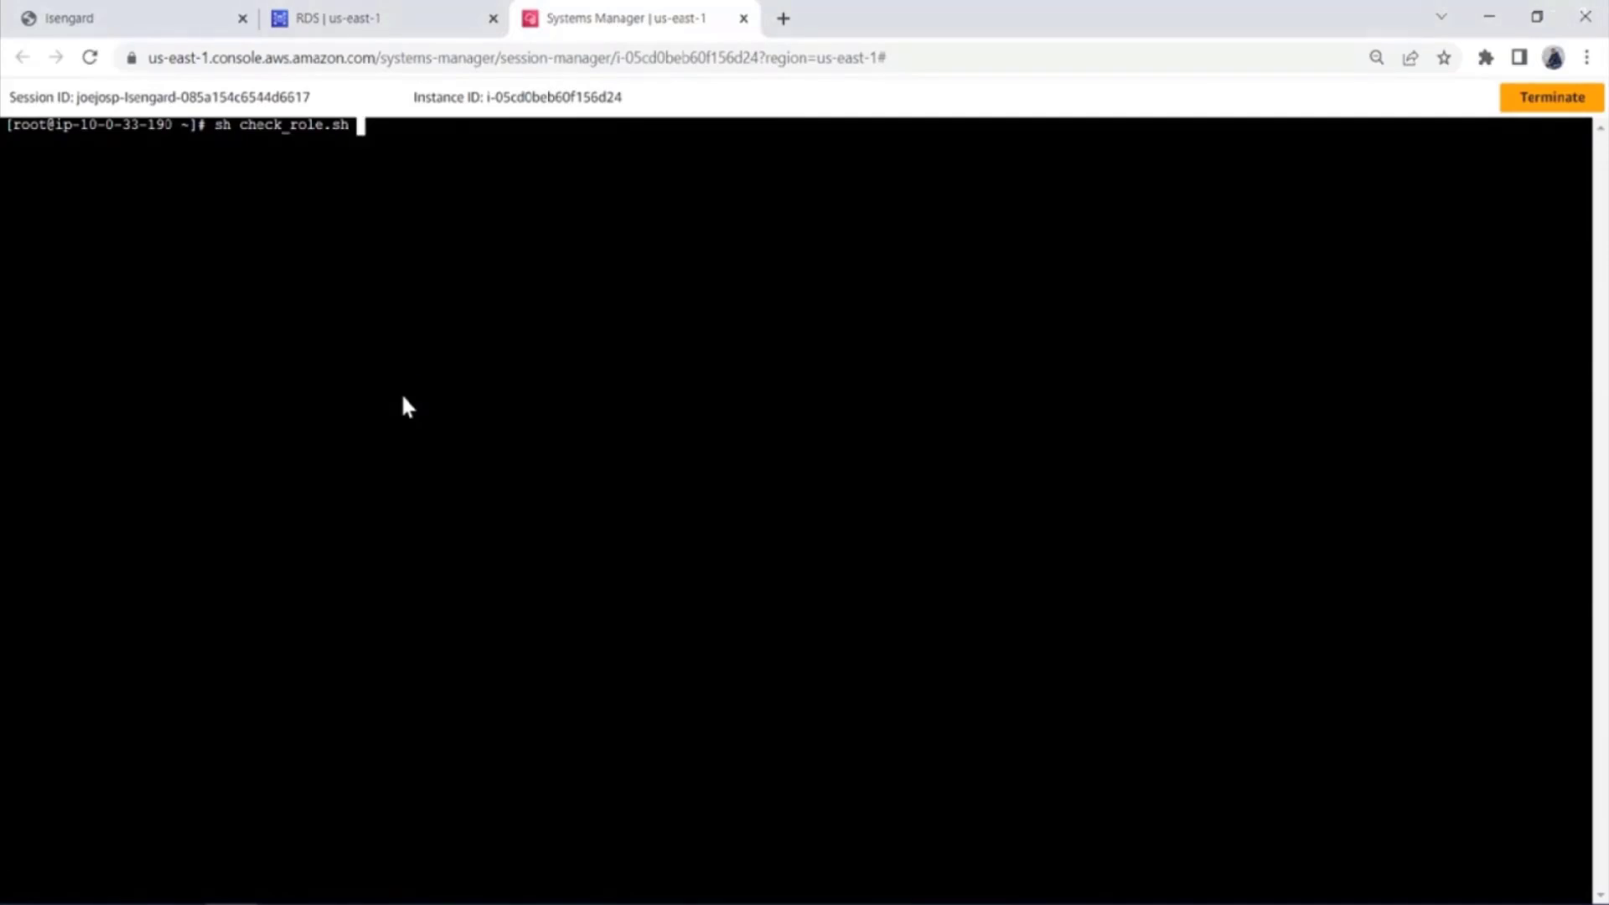
{"action": "key", "text": "Return"}
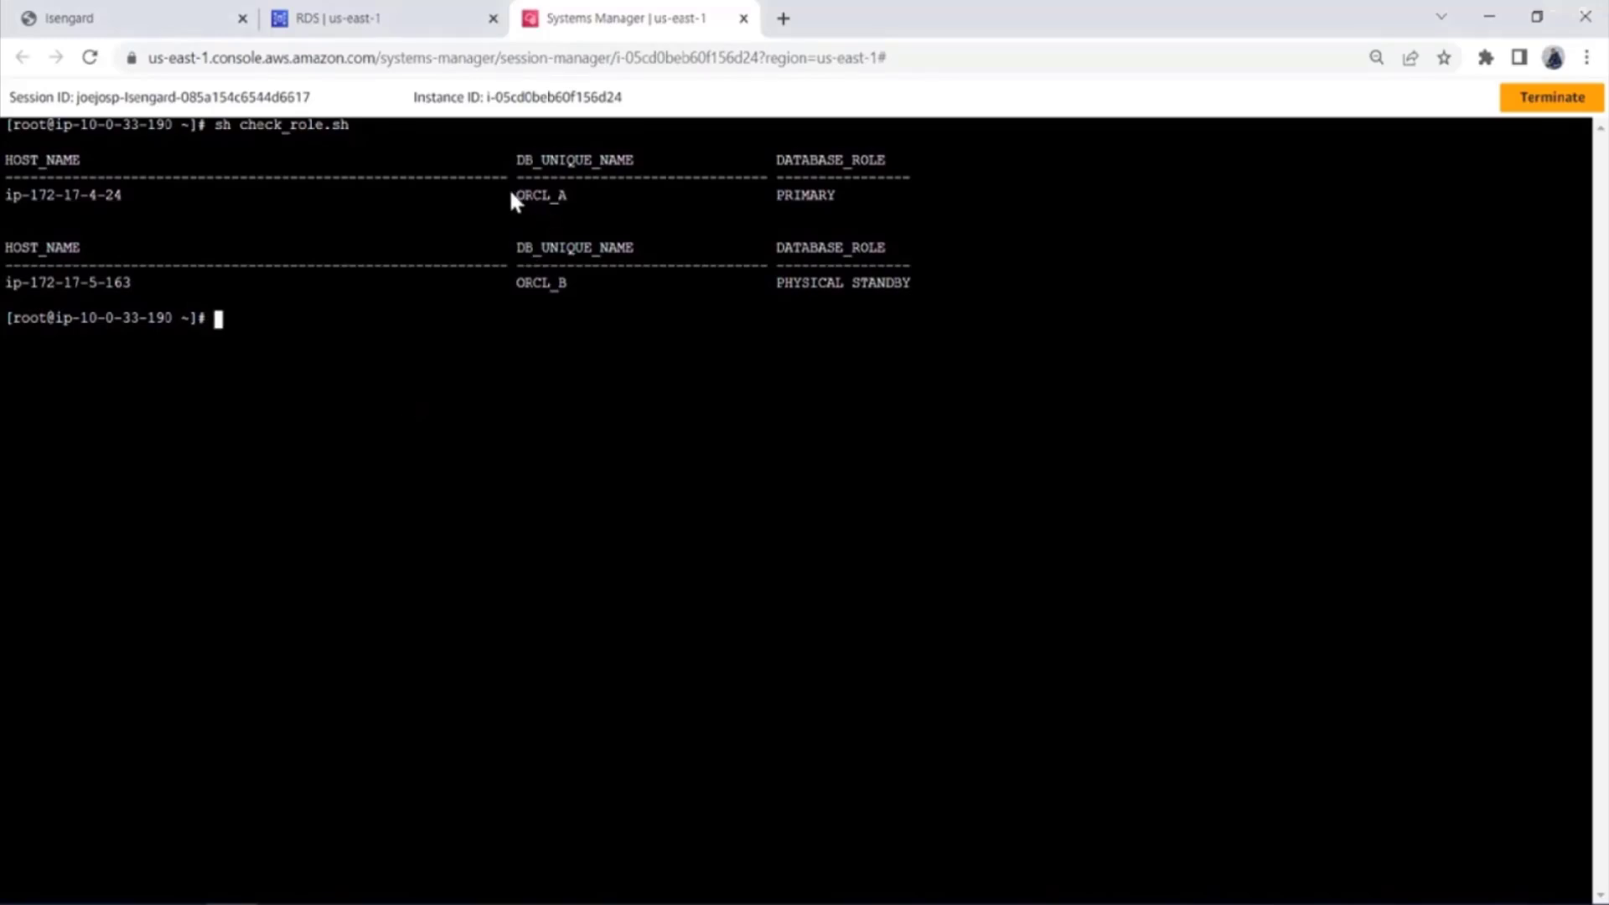
{"action": "left_click_drag", "start_coordinate": [523, 191], "coordinate": [565, 194]}
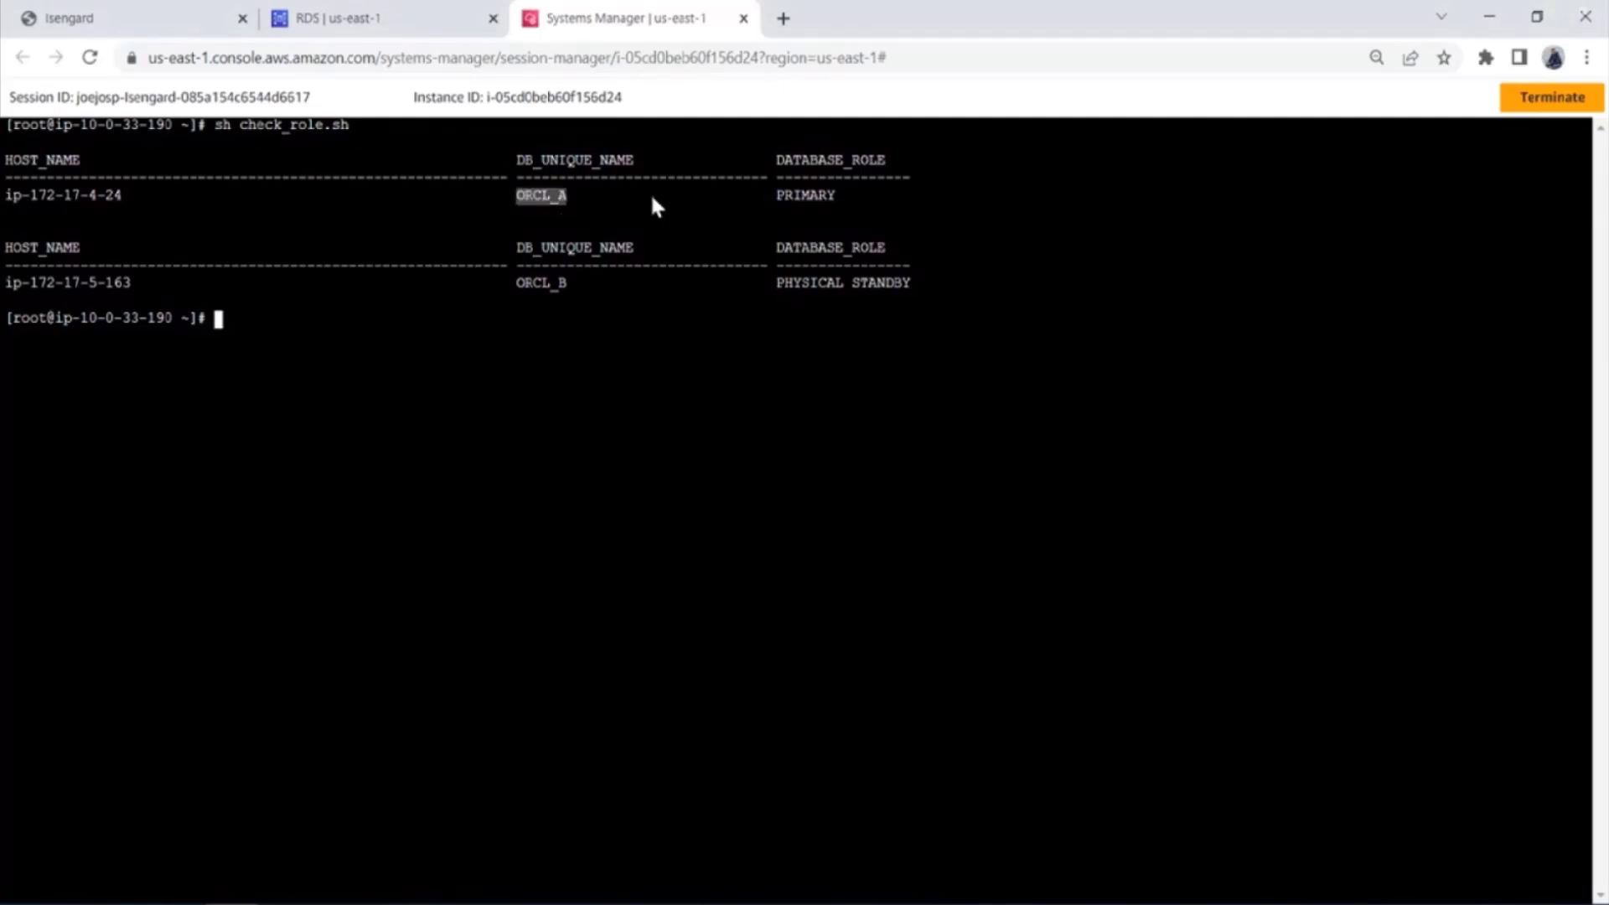
{"action": "left_click_drag", "start_coordinate": [784, 195], "coordinate": [820, 199]}
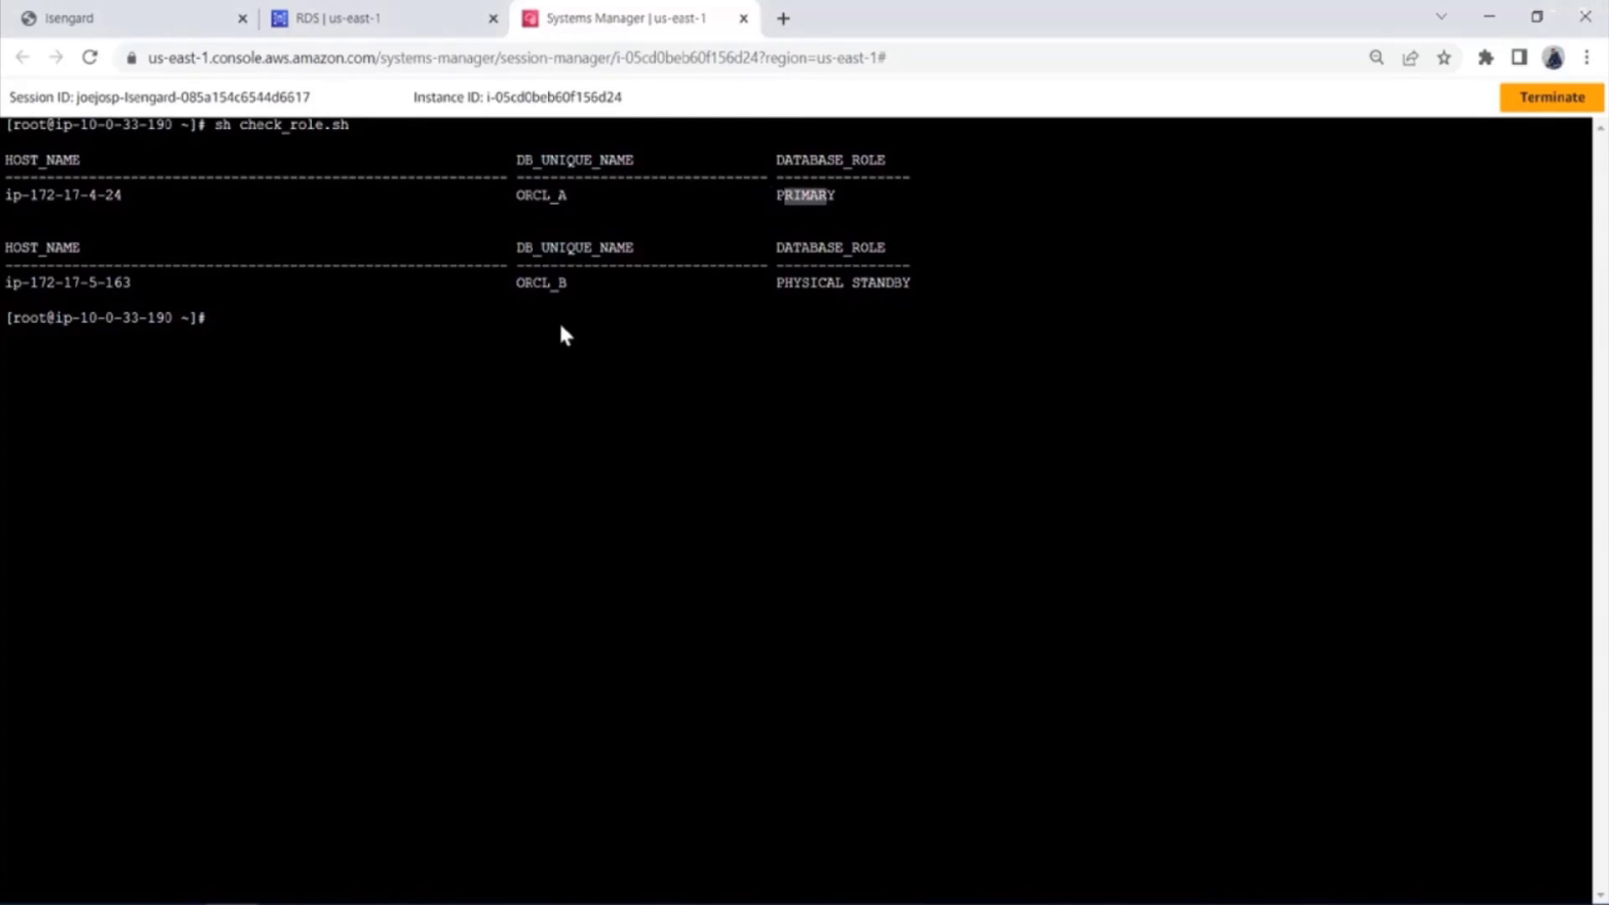
{"action": "left_click_drag", "start_coordinate": [517, 283], "coordinate": [564, 286]}
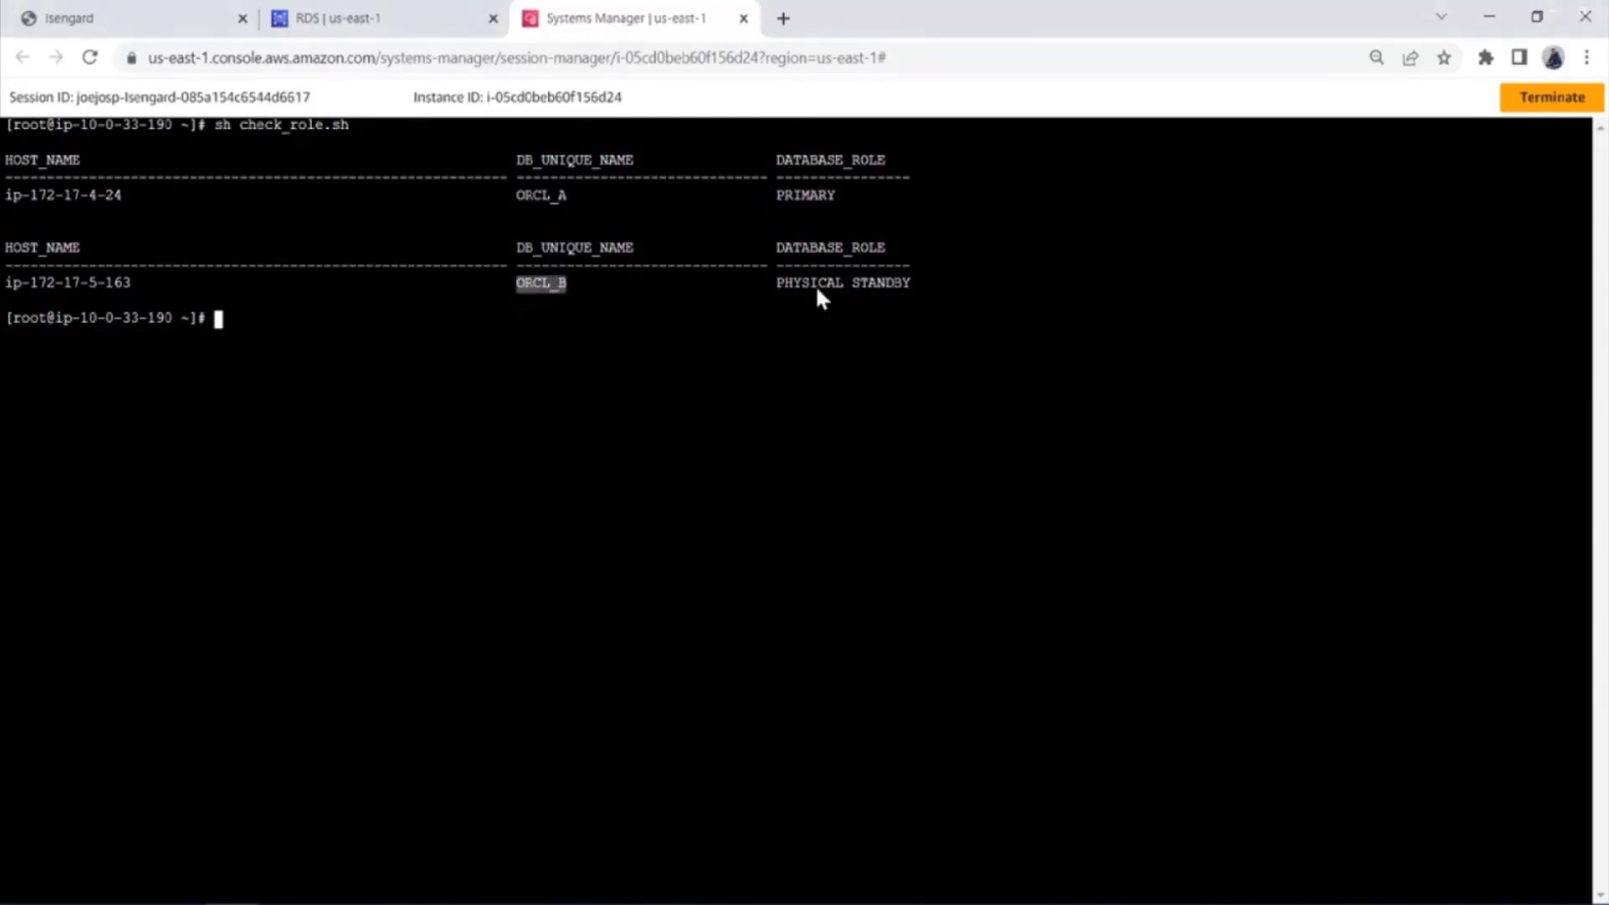
{"action": "left_click", "coordinate": [771, 286]}
{"action": "left_click_drag", "start_coordinate": [857, 291], "coordinate": [914, 285]}
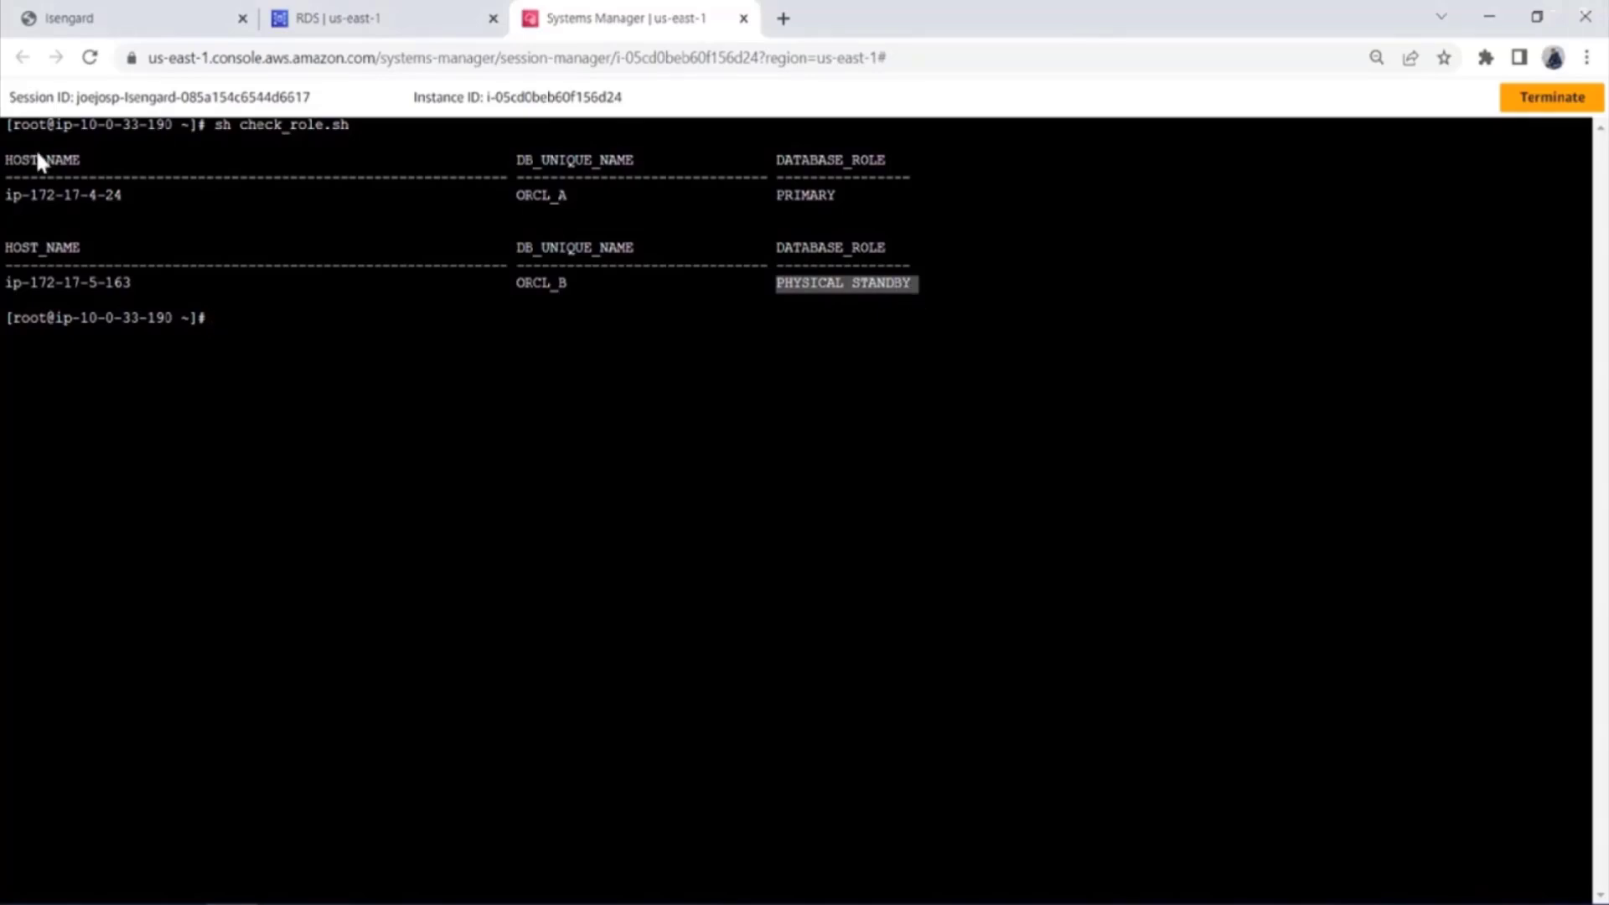
{"action": "left_click_drag", "start_coordinate": [34, 160], "coordinate": [56, 161]}
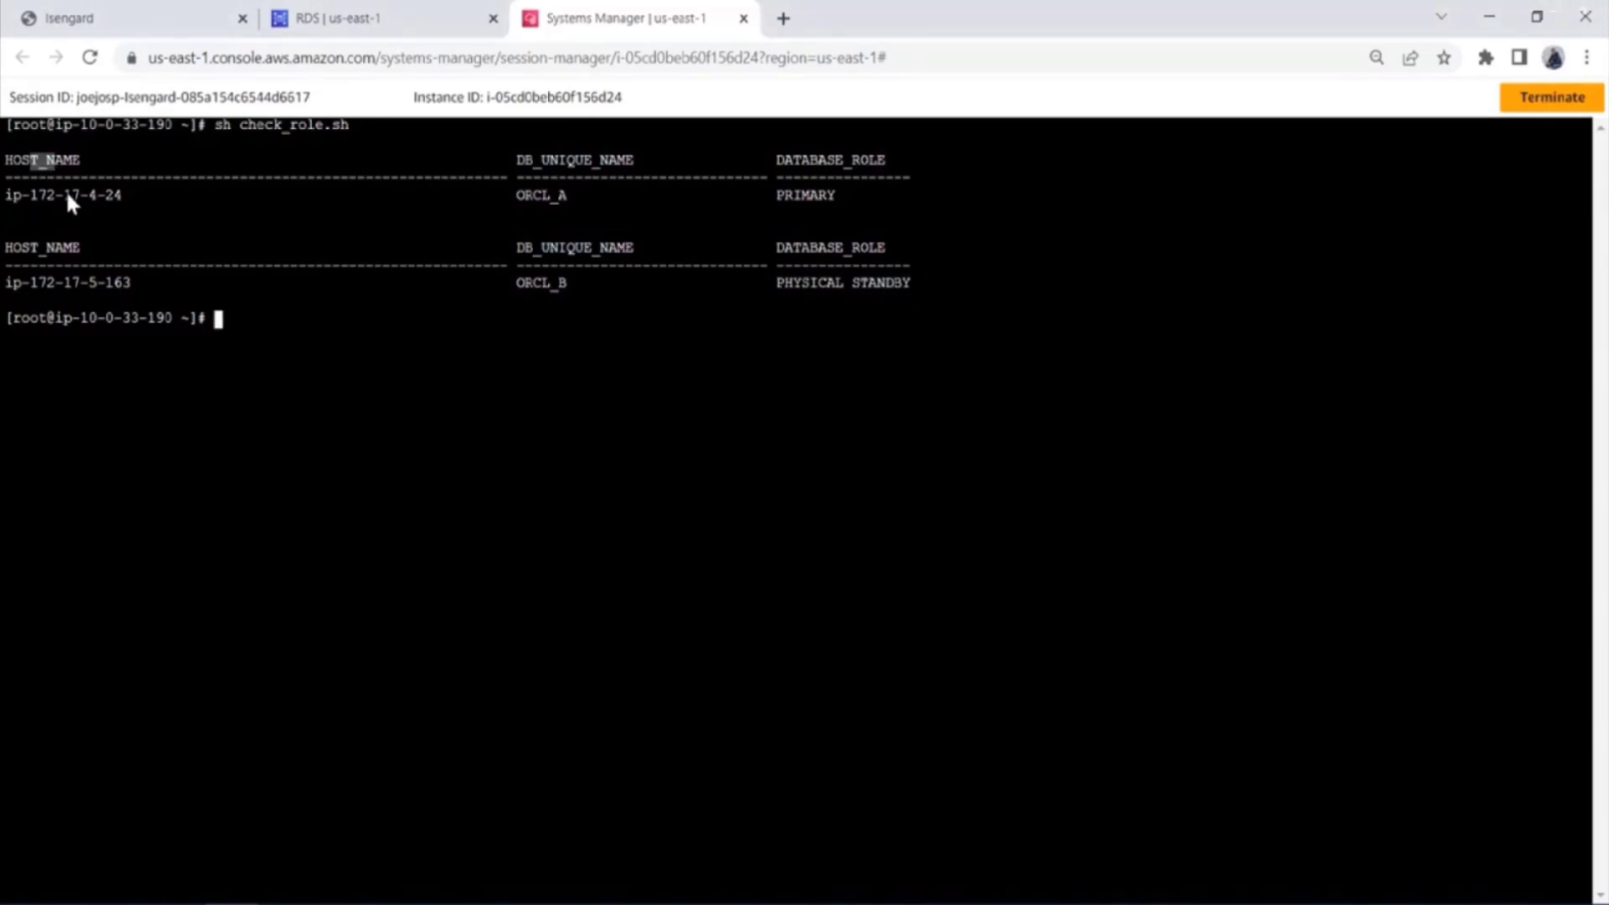
- Back in the RDS console, switch over dgdemo-replica, acknowledging that this standby database becomes the new primary
{"action": "left_click", "coordinate": [333, 20]}
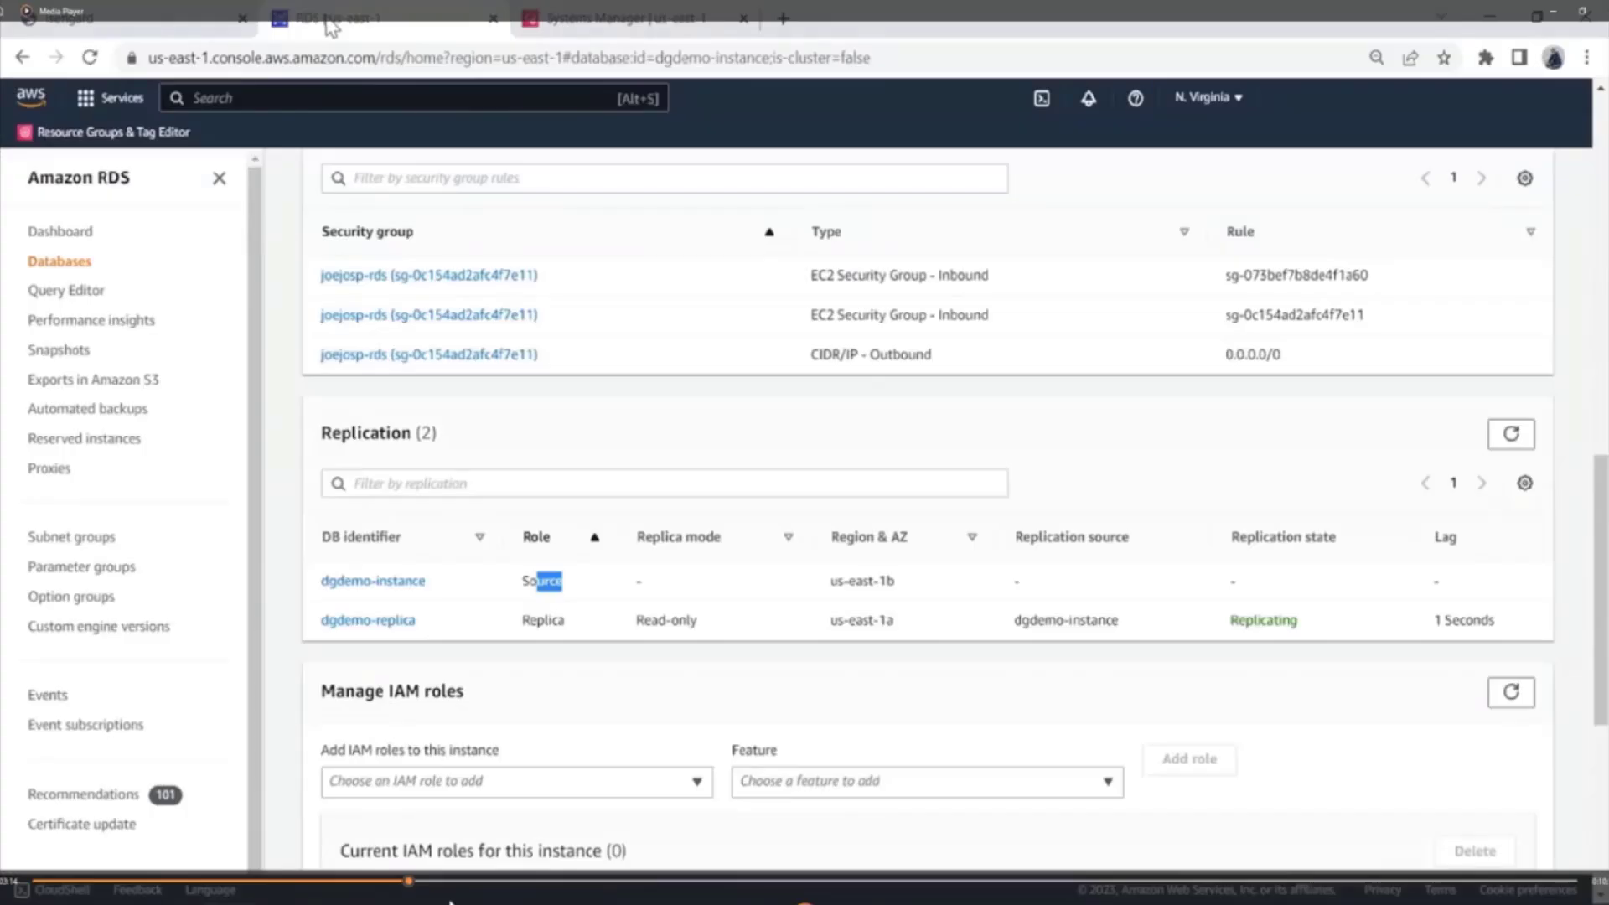
{"action": "scroll", "coordinate": [588, 385], "scroll_direction": "up", "scroll_amount": 6}
{"action": "scroll", "coordinate": [587, 382], "scroll_direction": "up", "scroll_amount": 6}
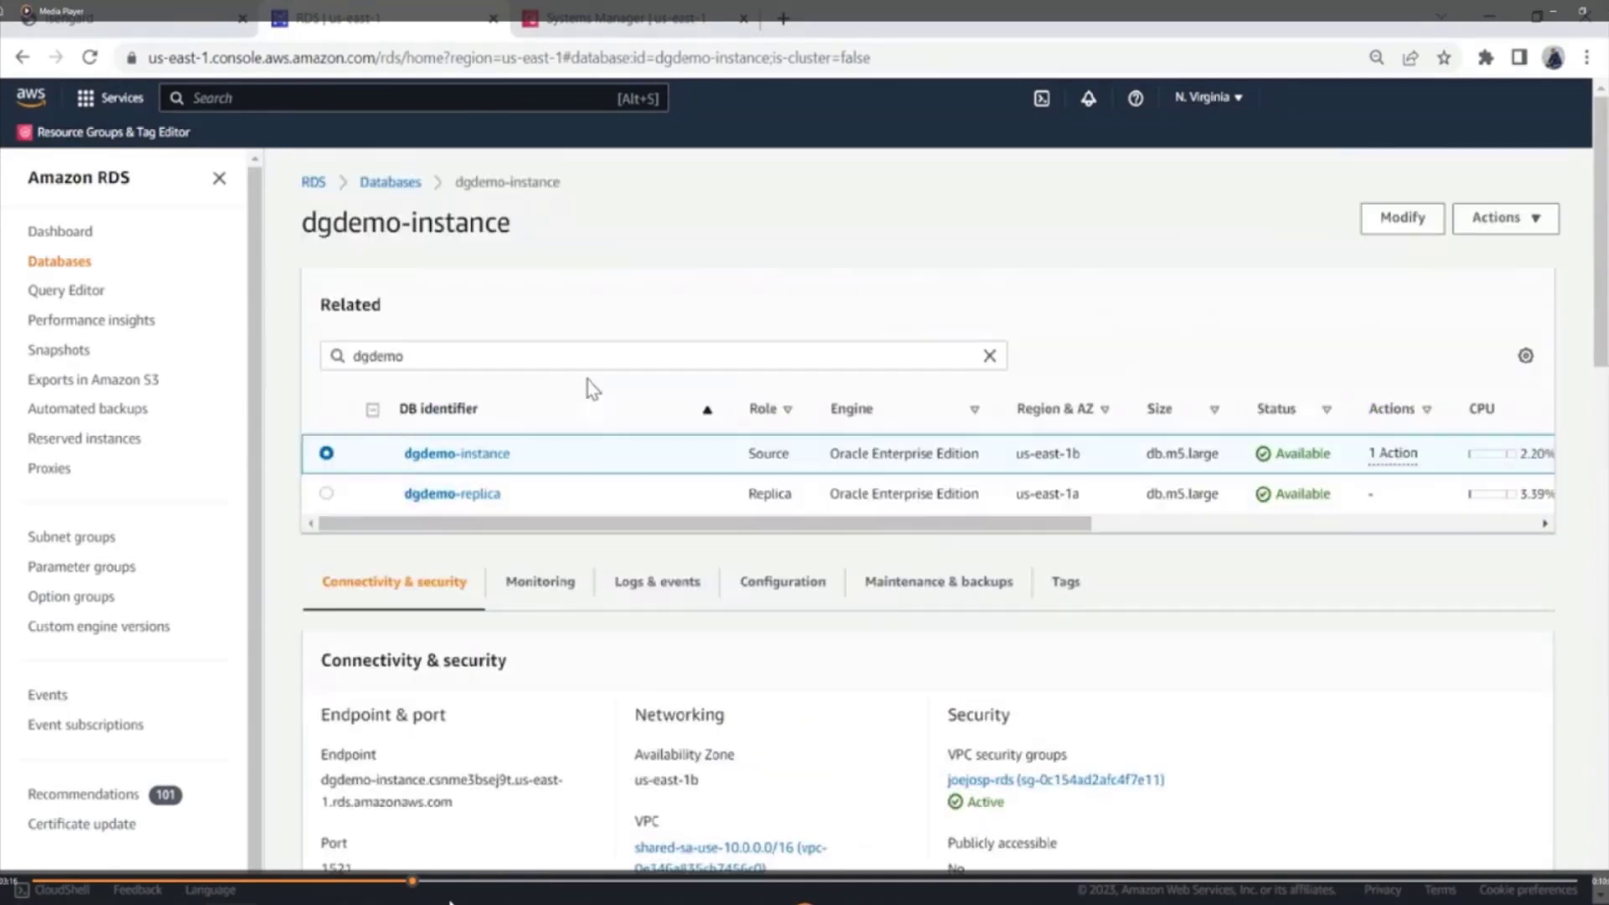
{"action": "left_click", "coordinate": [326, 493]}
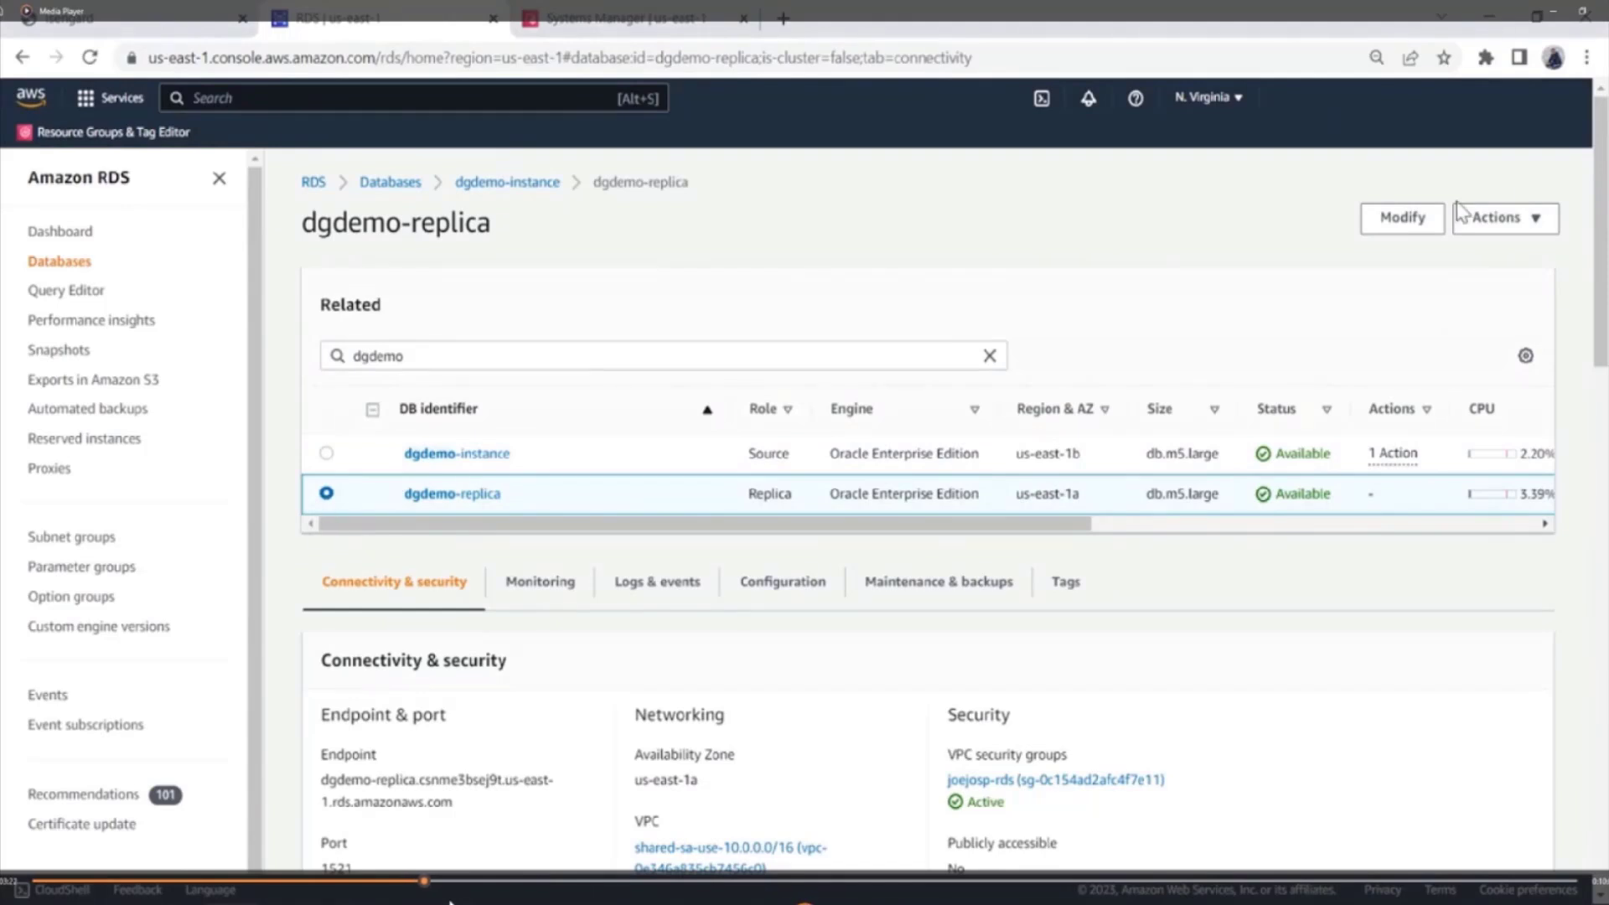
{"action": "left_click", "coordinate": [1490, 222]}
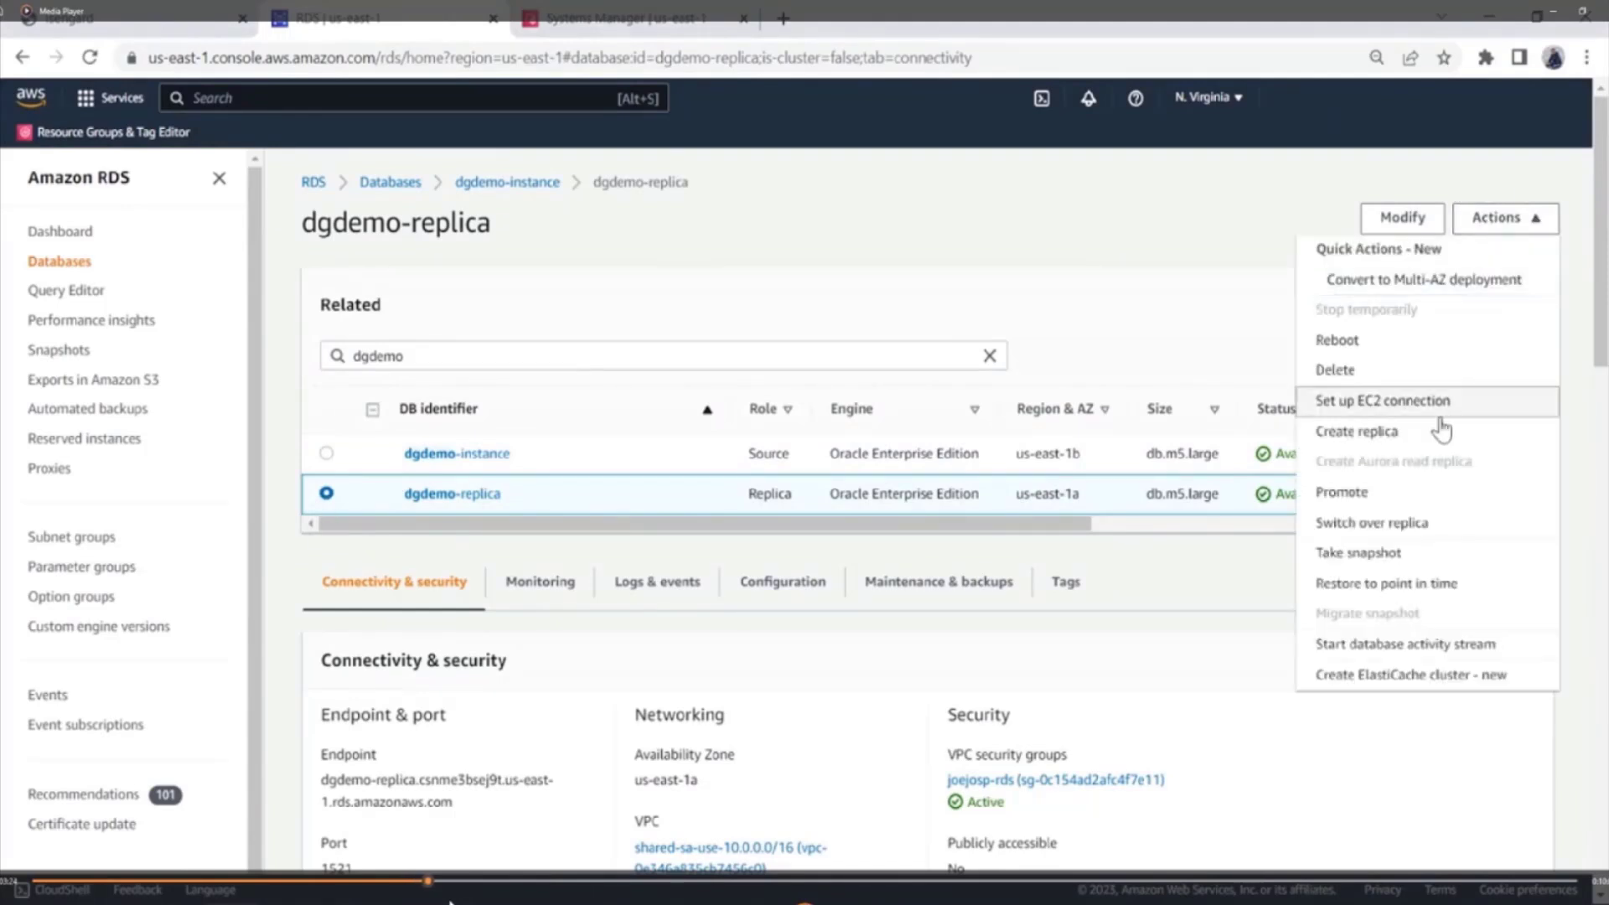
{"action": "left_click", "coordinate": [1408, 528]}
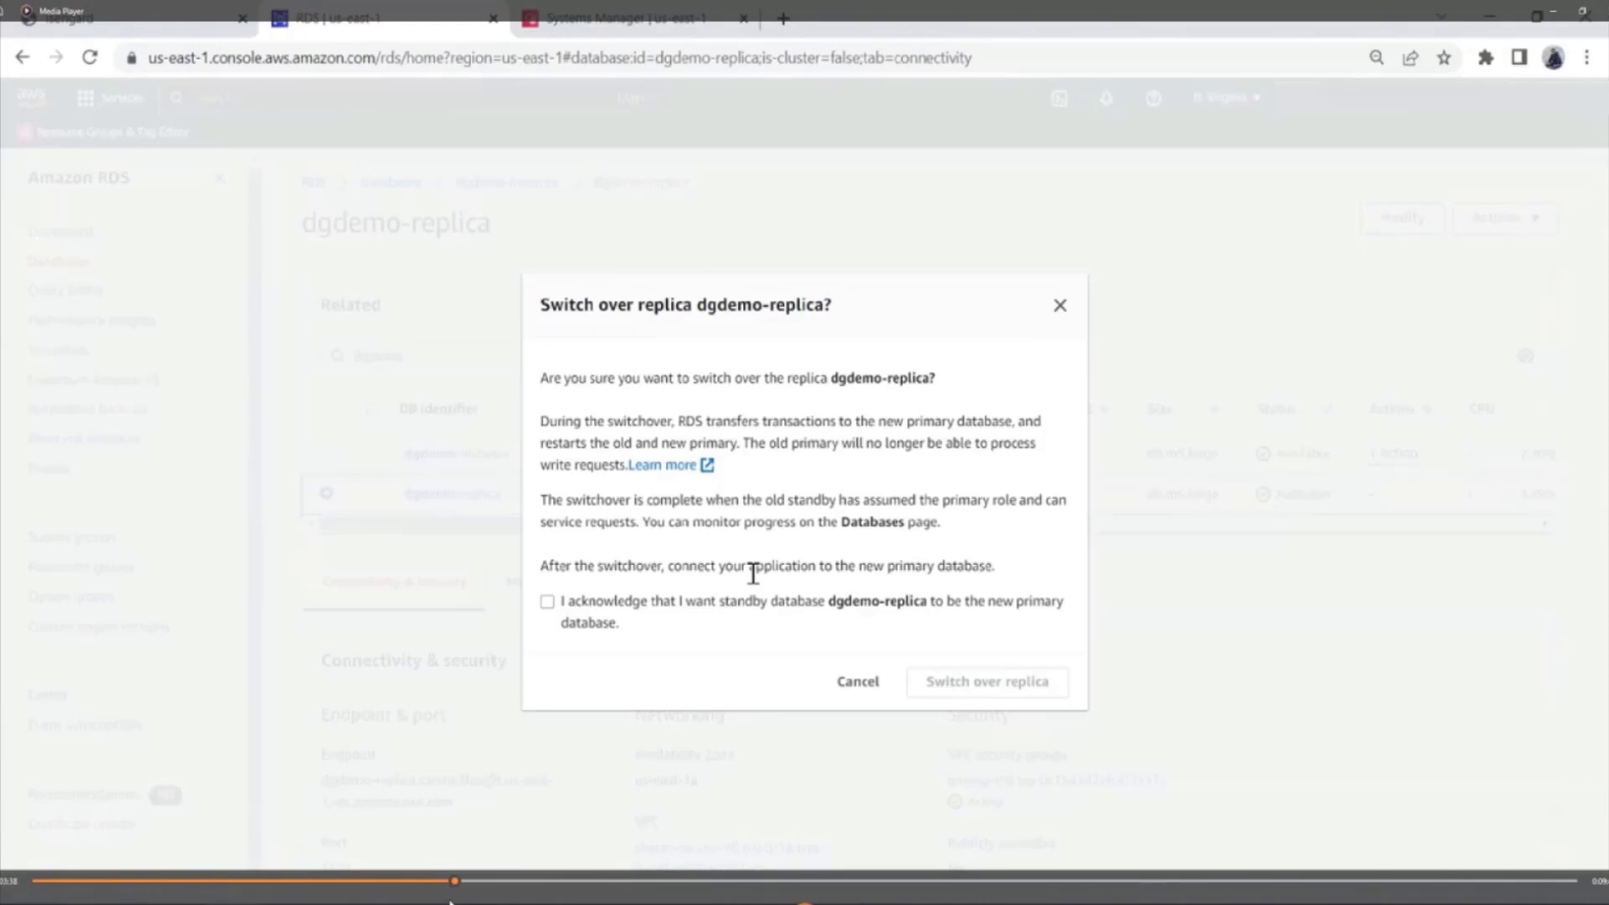
{"action": "left_click", "coordinate": [546, 605]}
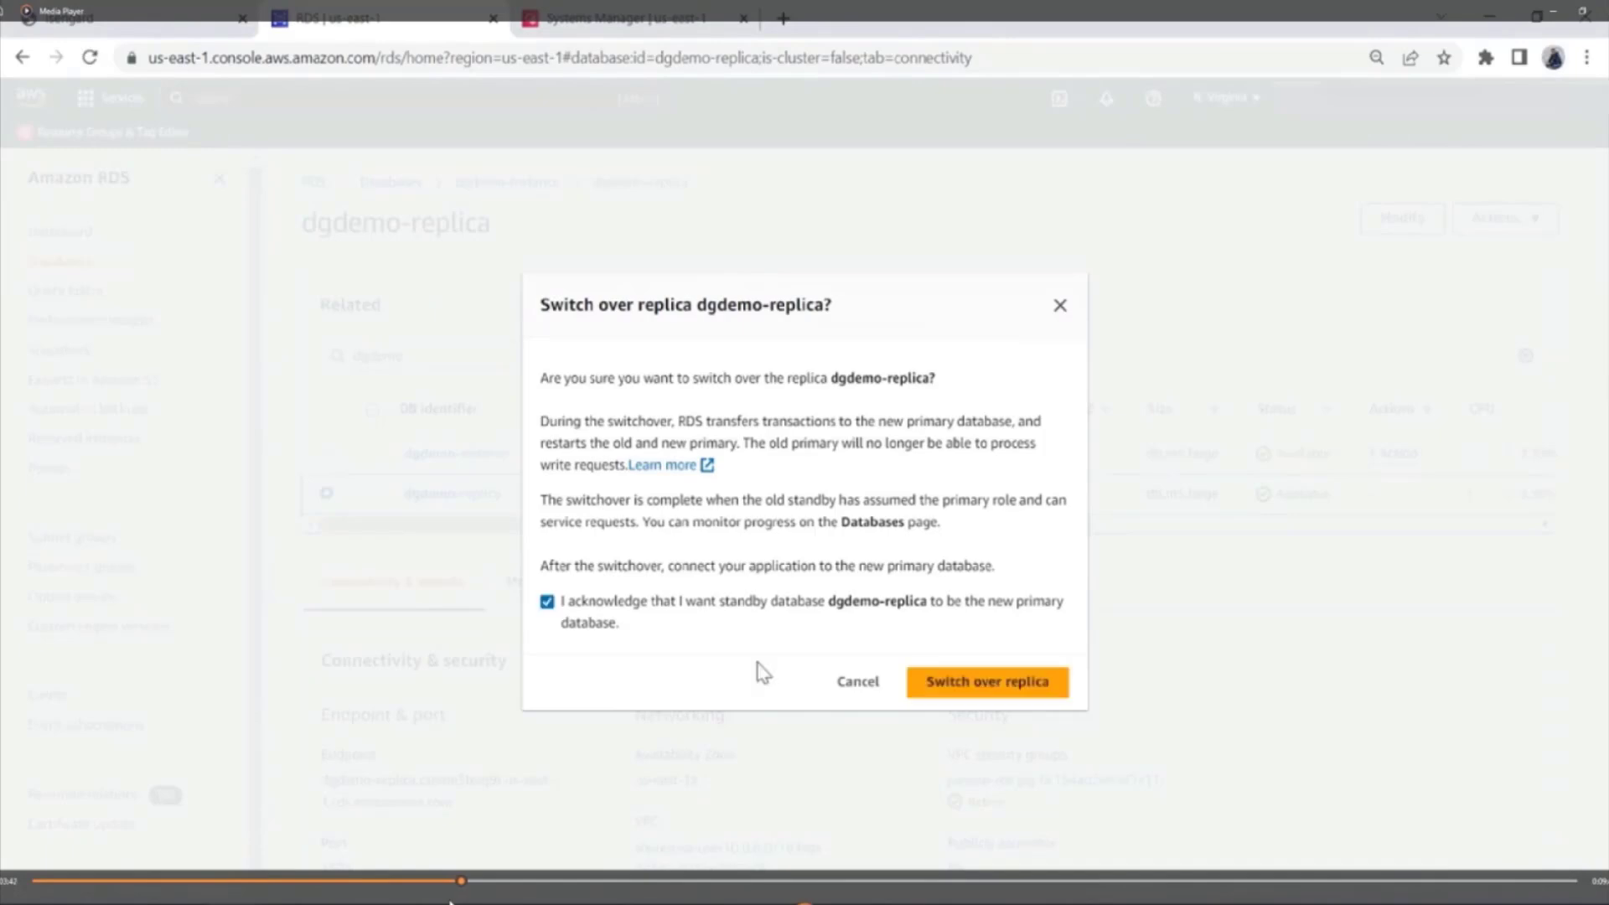
{"action": "left_click", "coordinate": [964, 683]}
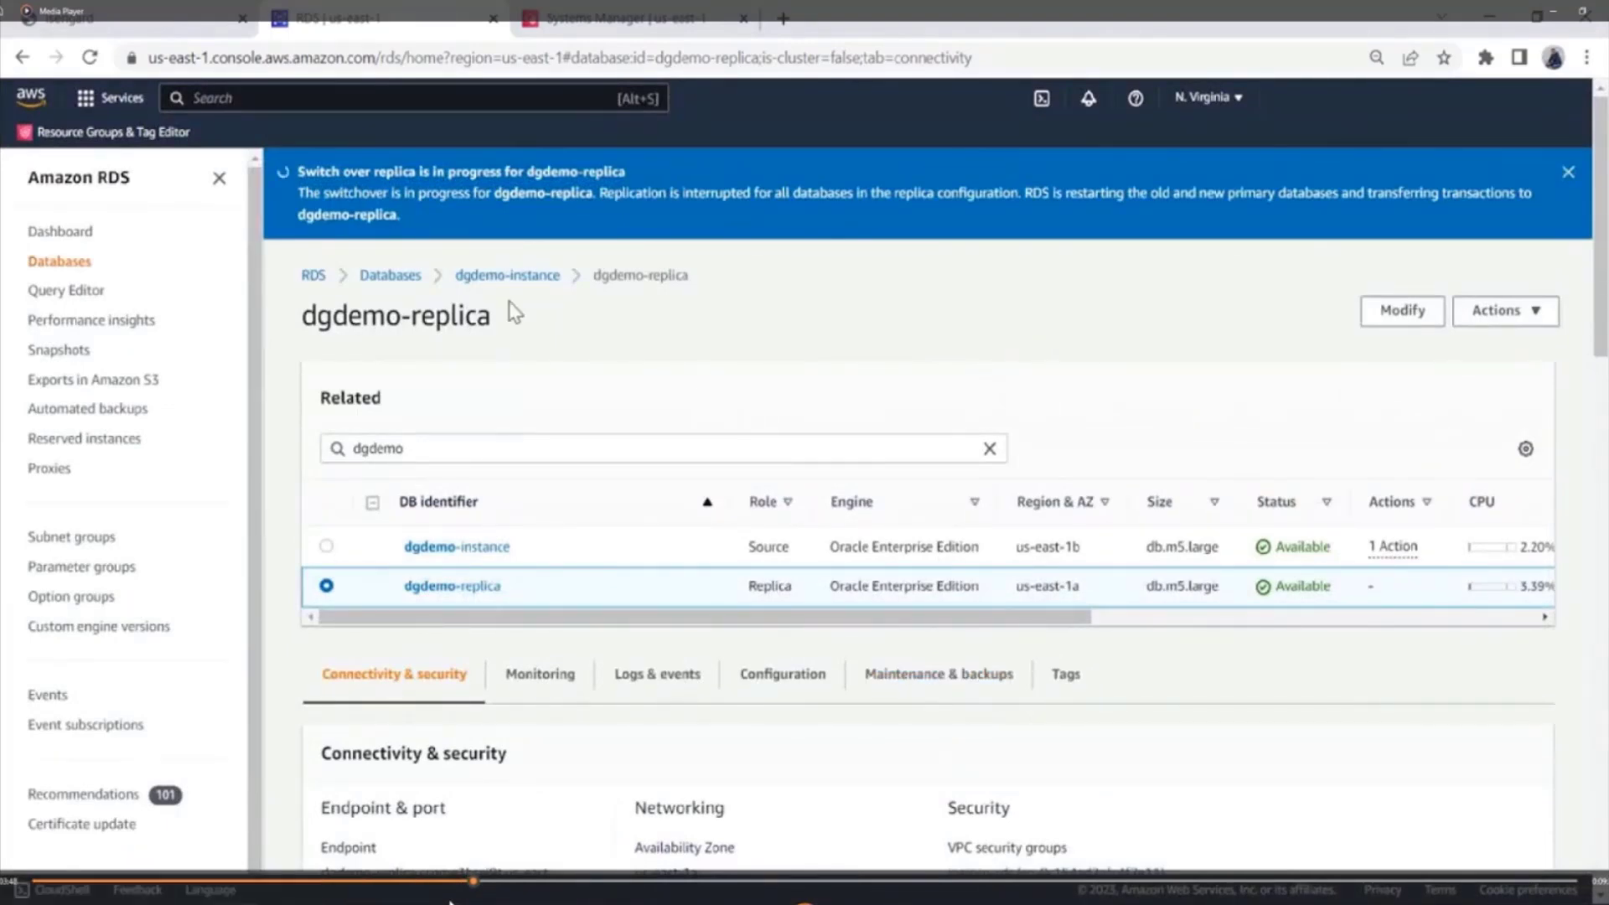
- Filter the dgdemo-instance logs by "alert" and watch trace/alert_ORCL.log down to its latest entries
{"action": "left_click", "coordinate": [417, 280]}
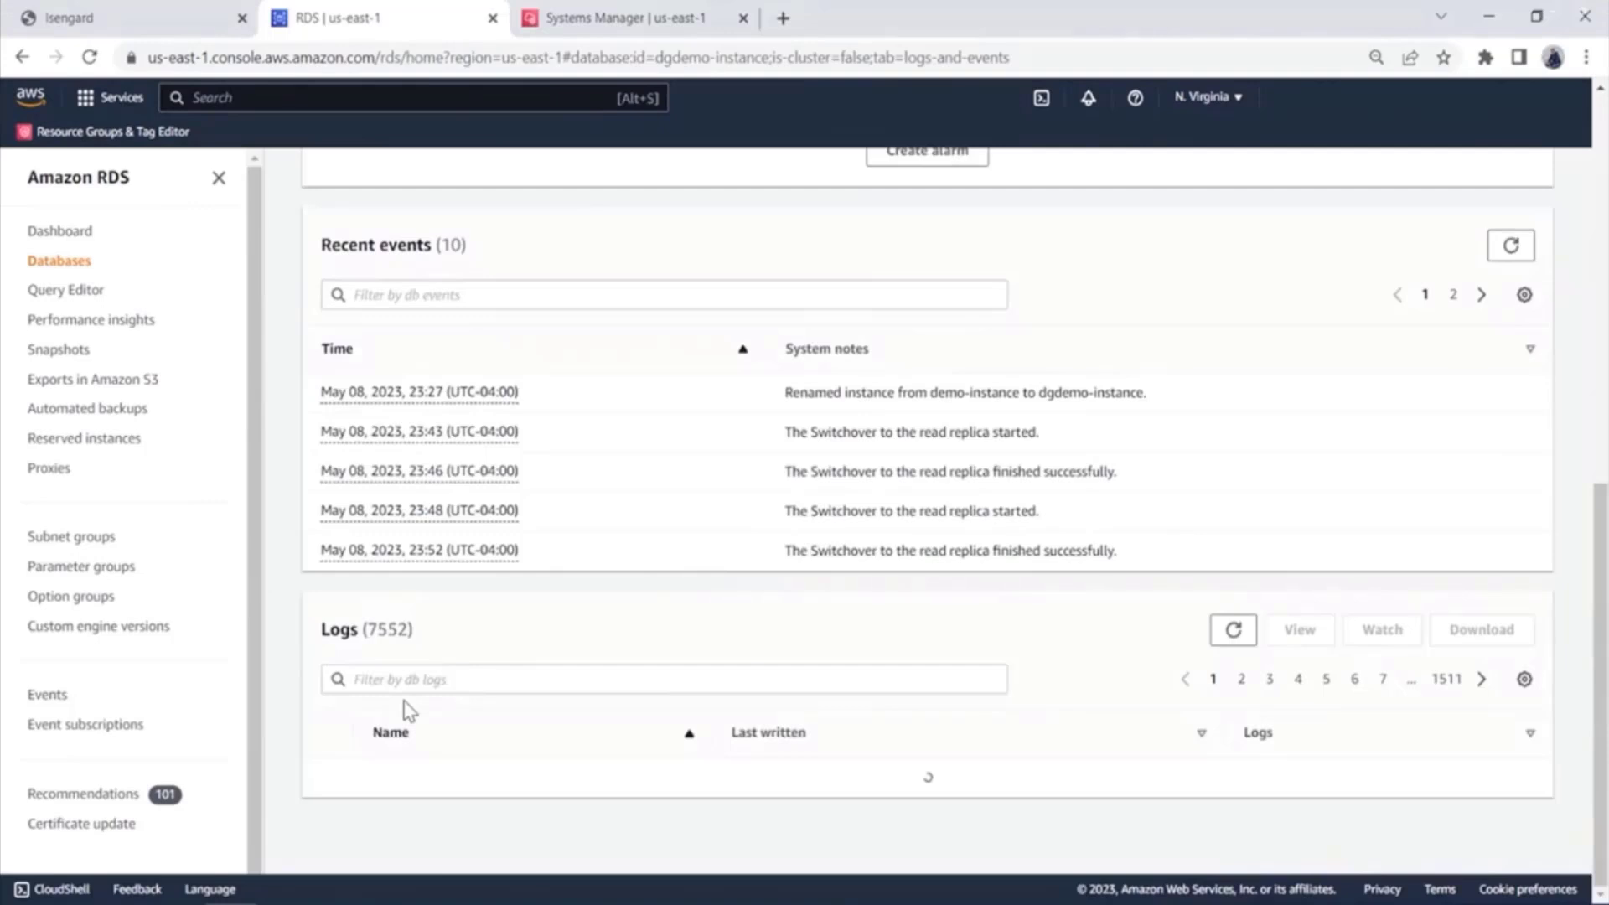
{"action": "left_click", "coordinate": [412, 679]}
{"action": "type", "text": "alert"}
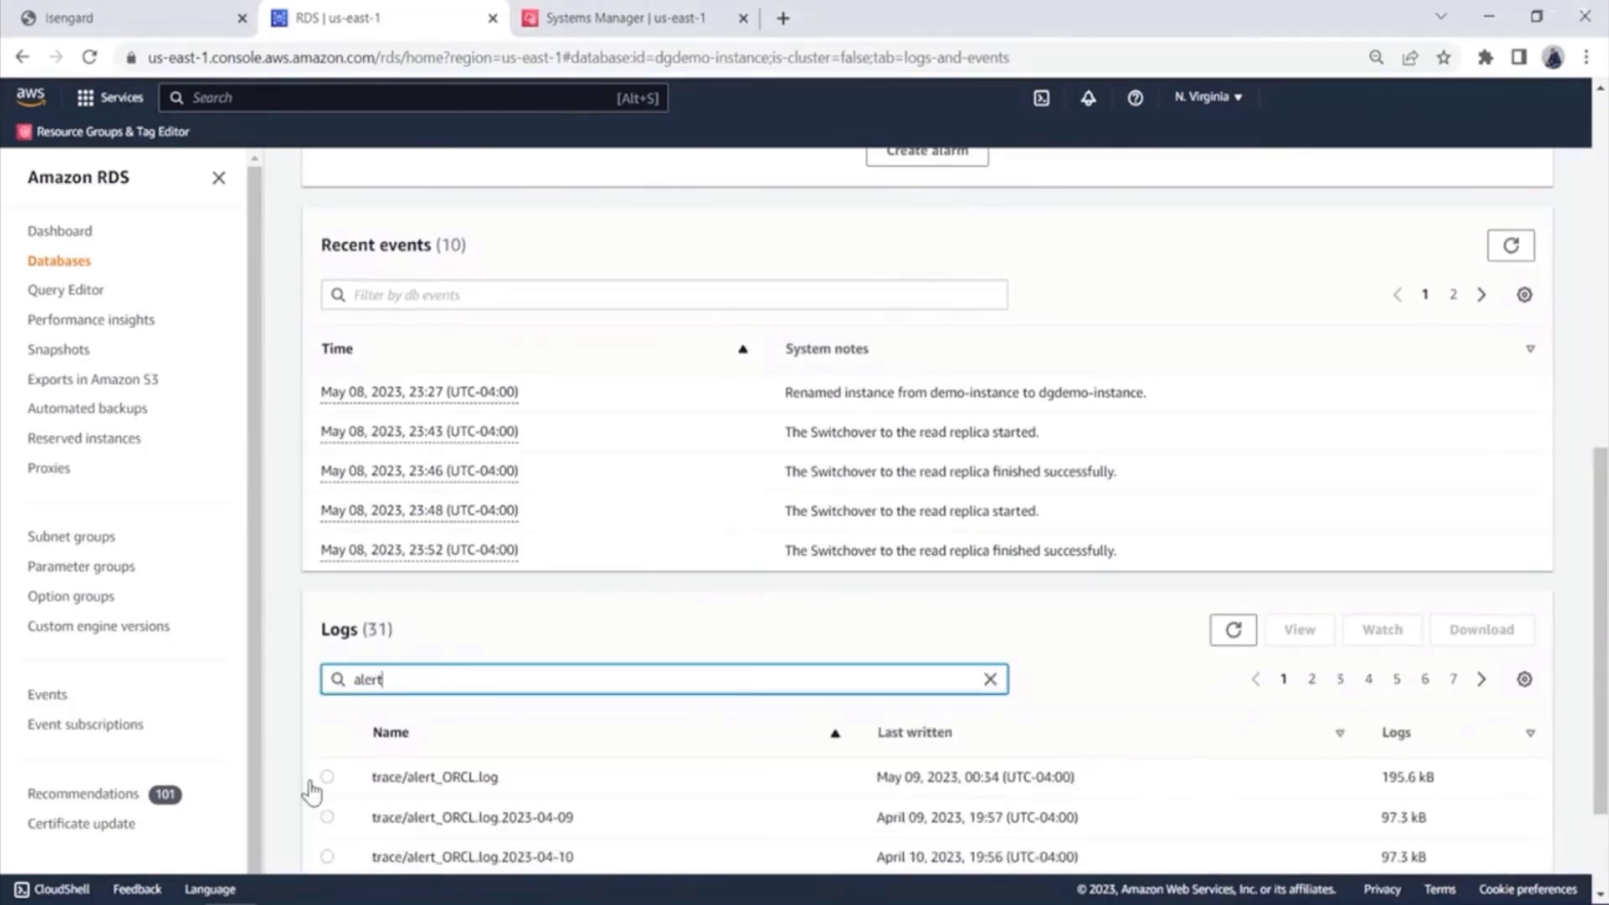
{"action": "left_click", "coordinate": [327, 777]}
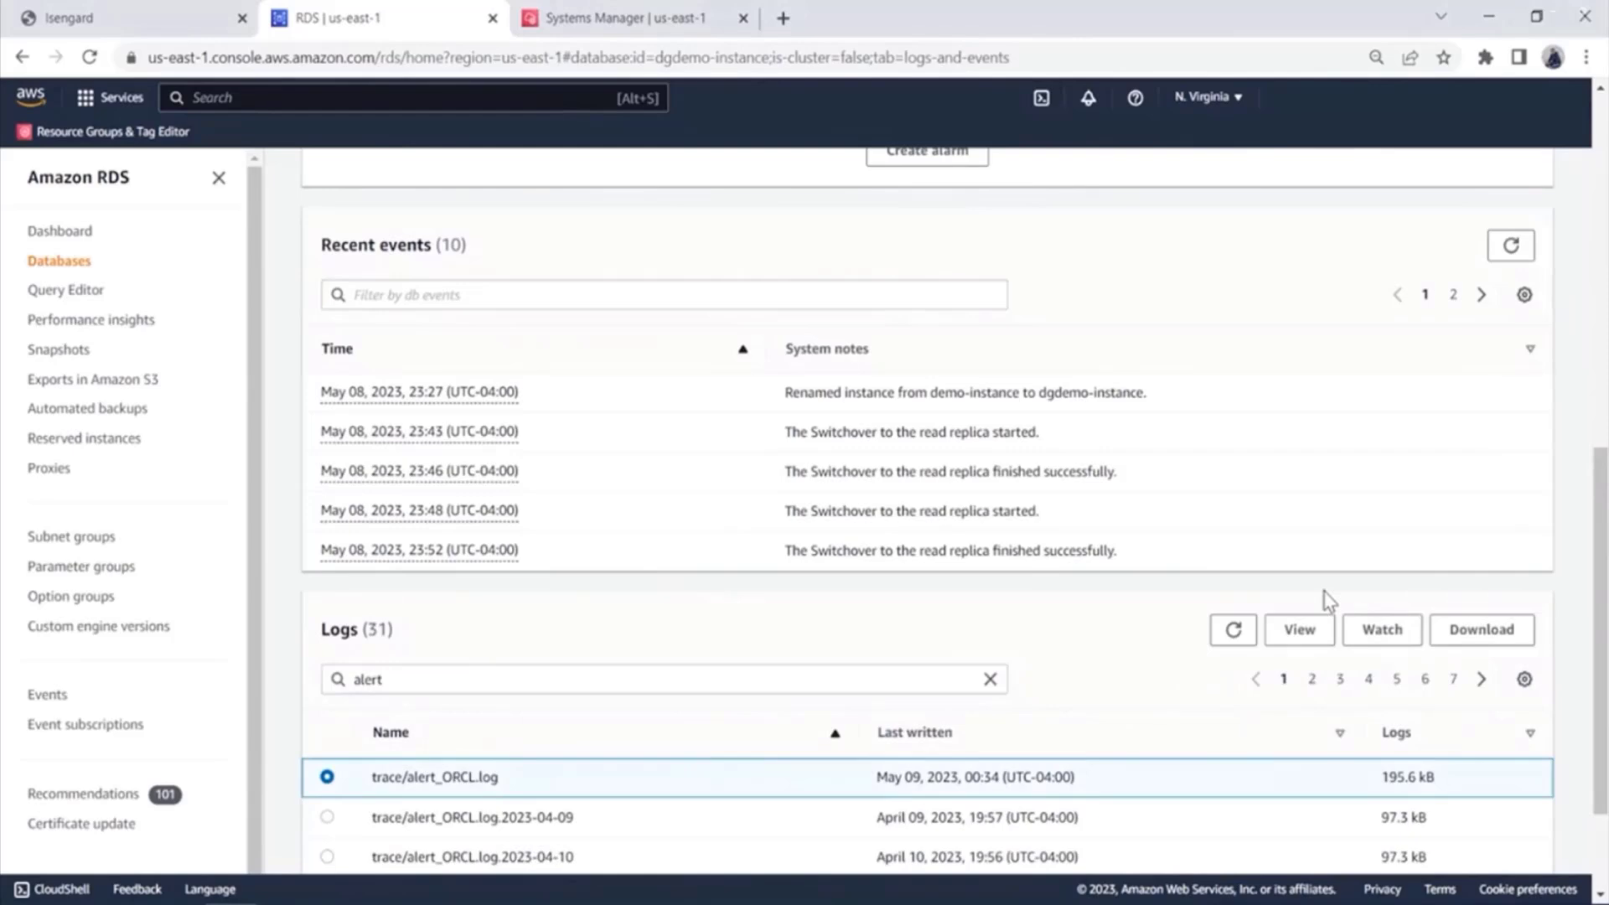
{"action": "left_click", "coordinate": [1382, 641]}
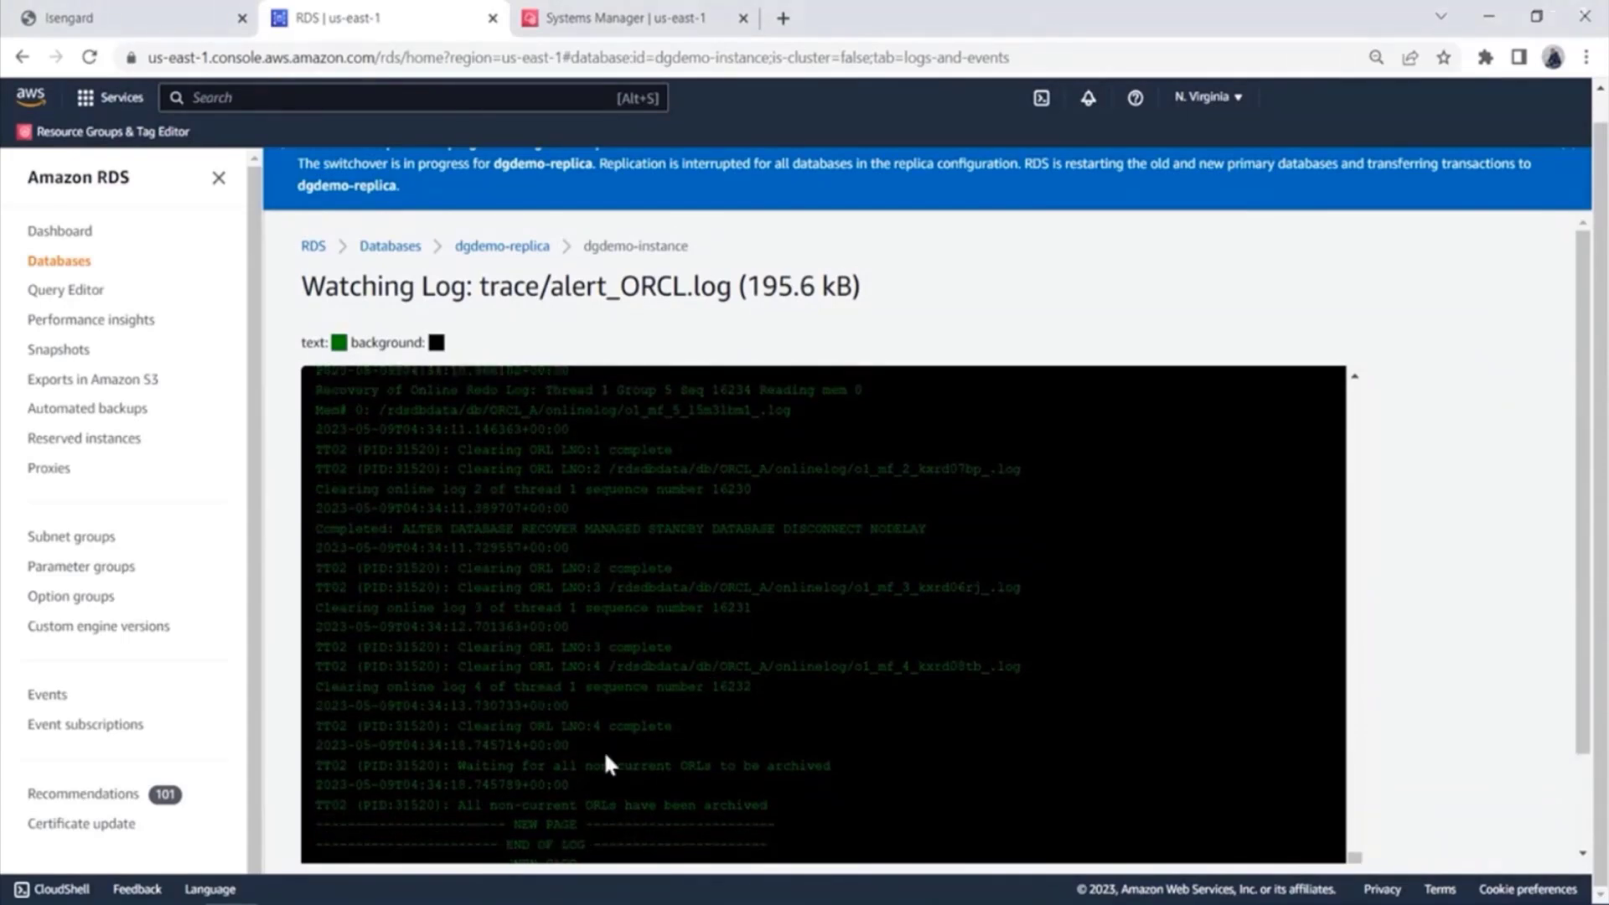
{"action": "scroll", "coordinate": [604, 751], "scroll_direction": "up", "scroll_amount": 1}
{"action": "scroll", "coordinate": [603, 751], "scroll_direction": "down", "scroll_amount": 1}
{"action": "scroll", "coordinate": [605, 758], "scroll_direction": "down", "scroll_amount": 1}
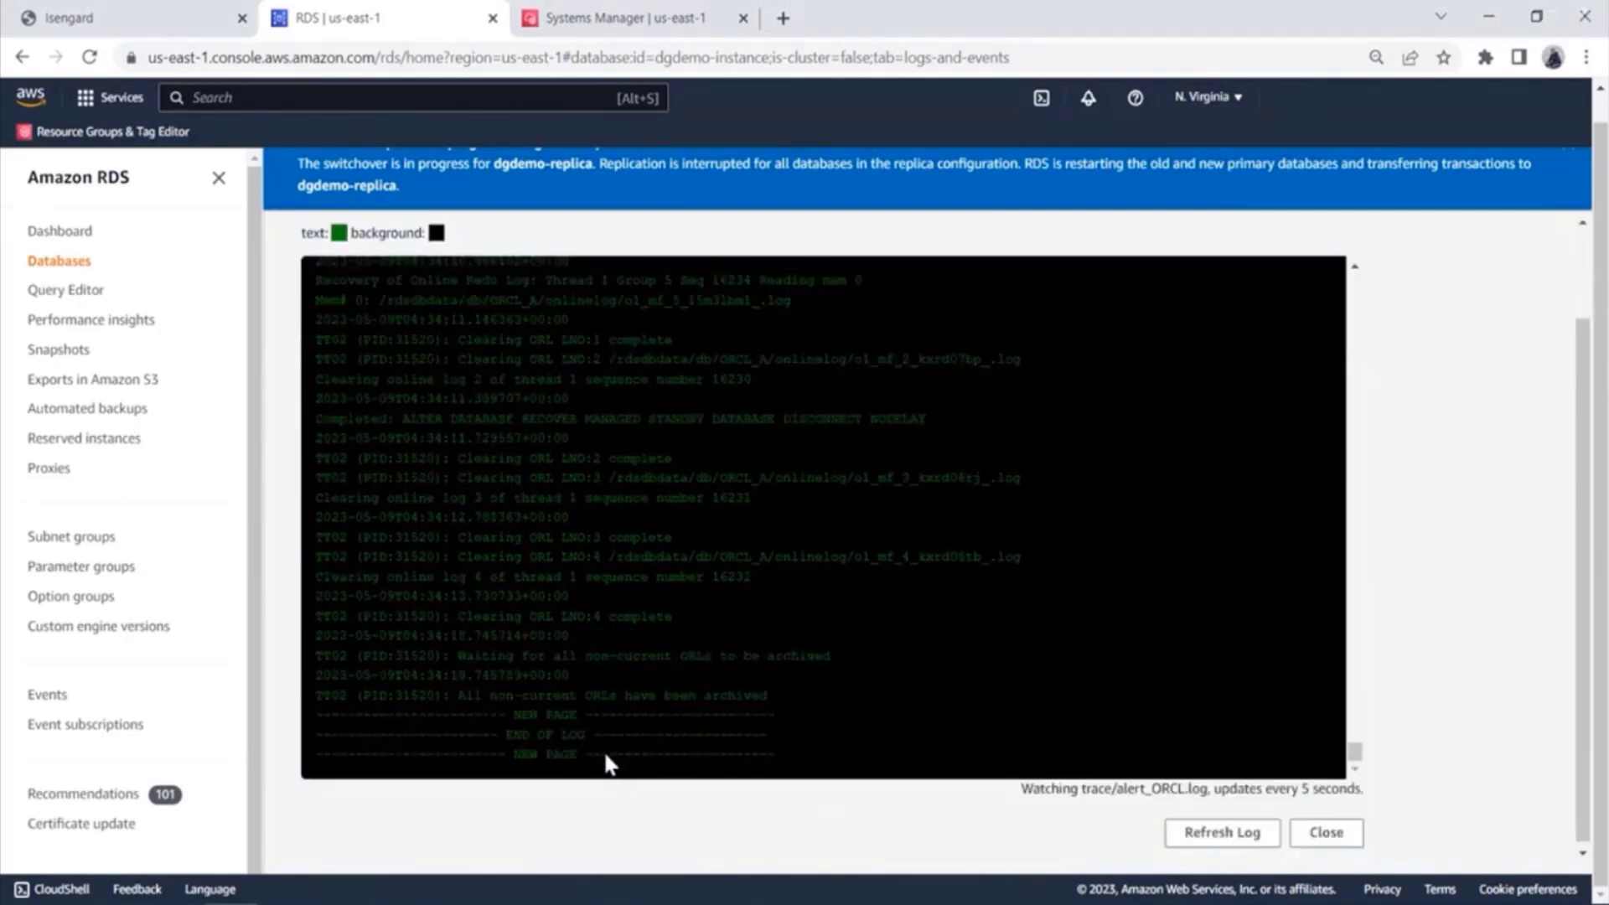
{"action": "scroll", "coordinate": [1472, 530], "scroll_direction": "up", "scroll_amount": 1}
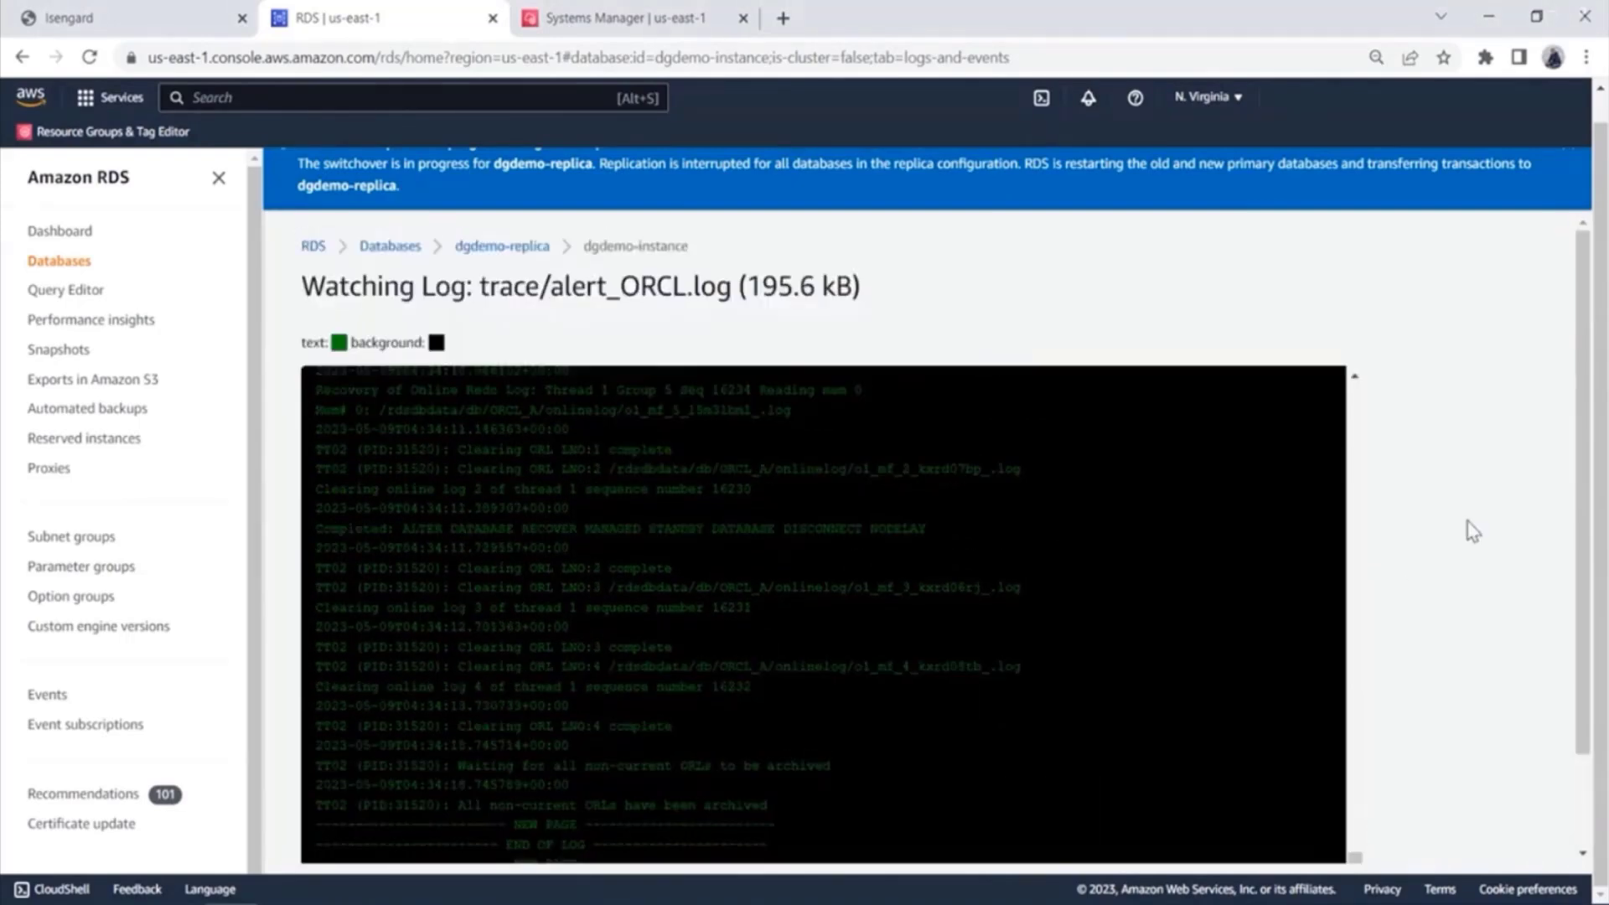
- Return to the databases list and open the logs and events of dgdemo-replica
{"action": "left_click", "coordinate": [414, 251]}
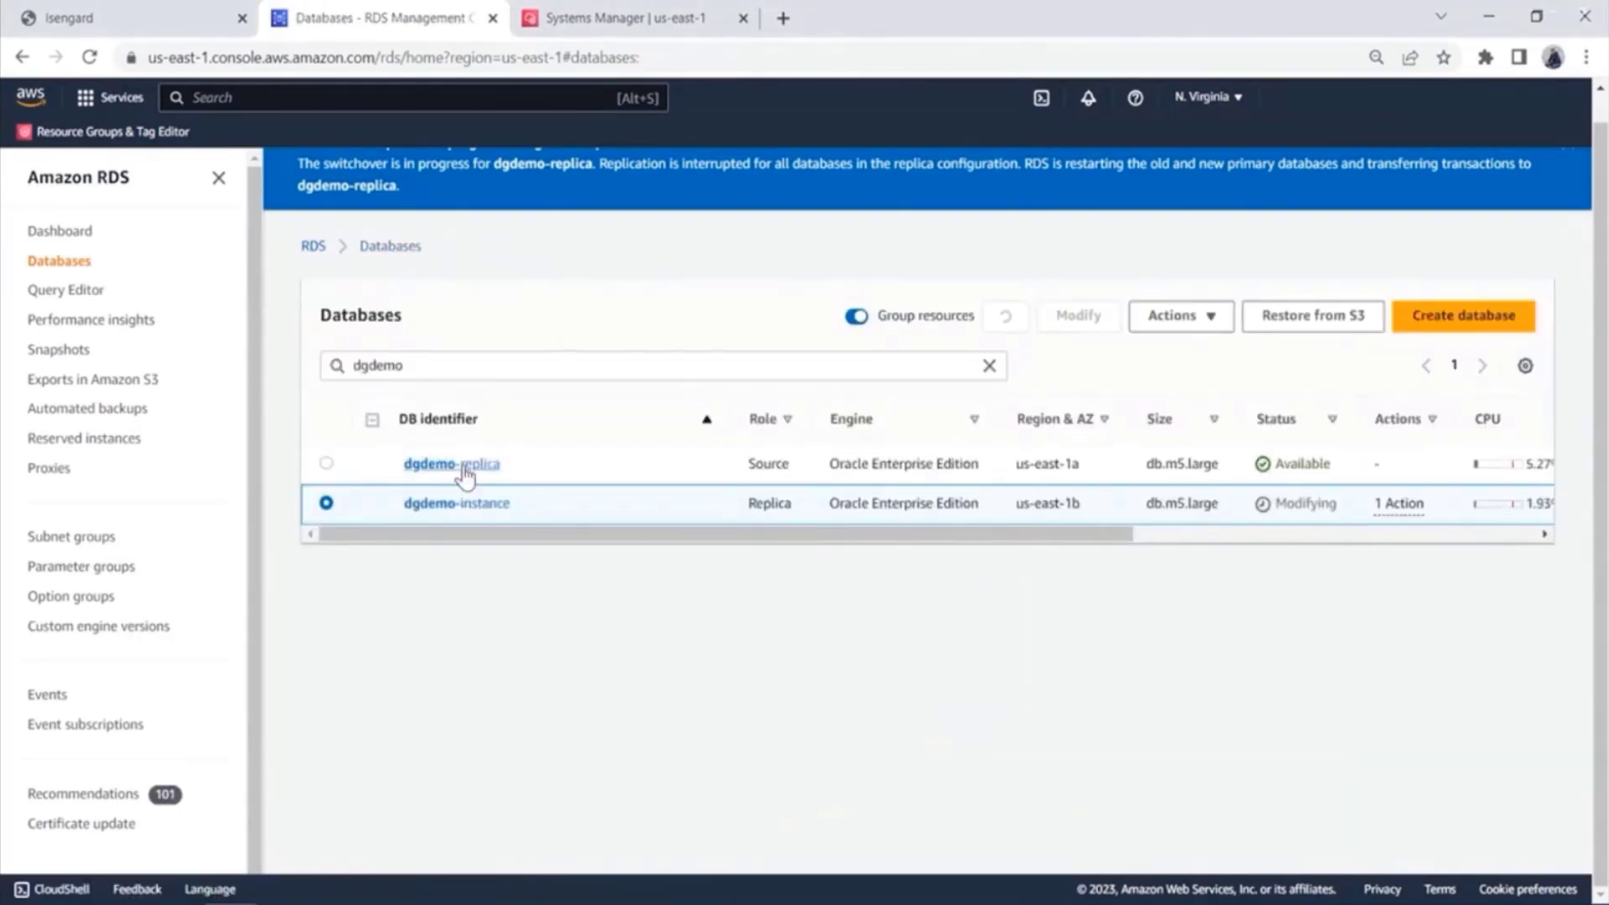
{"action": "left_click", "coordinate": [327, 464]}
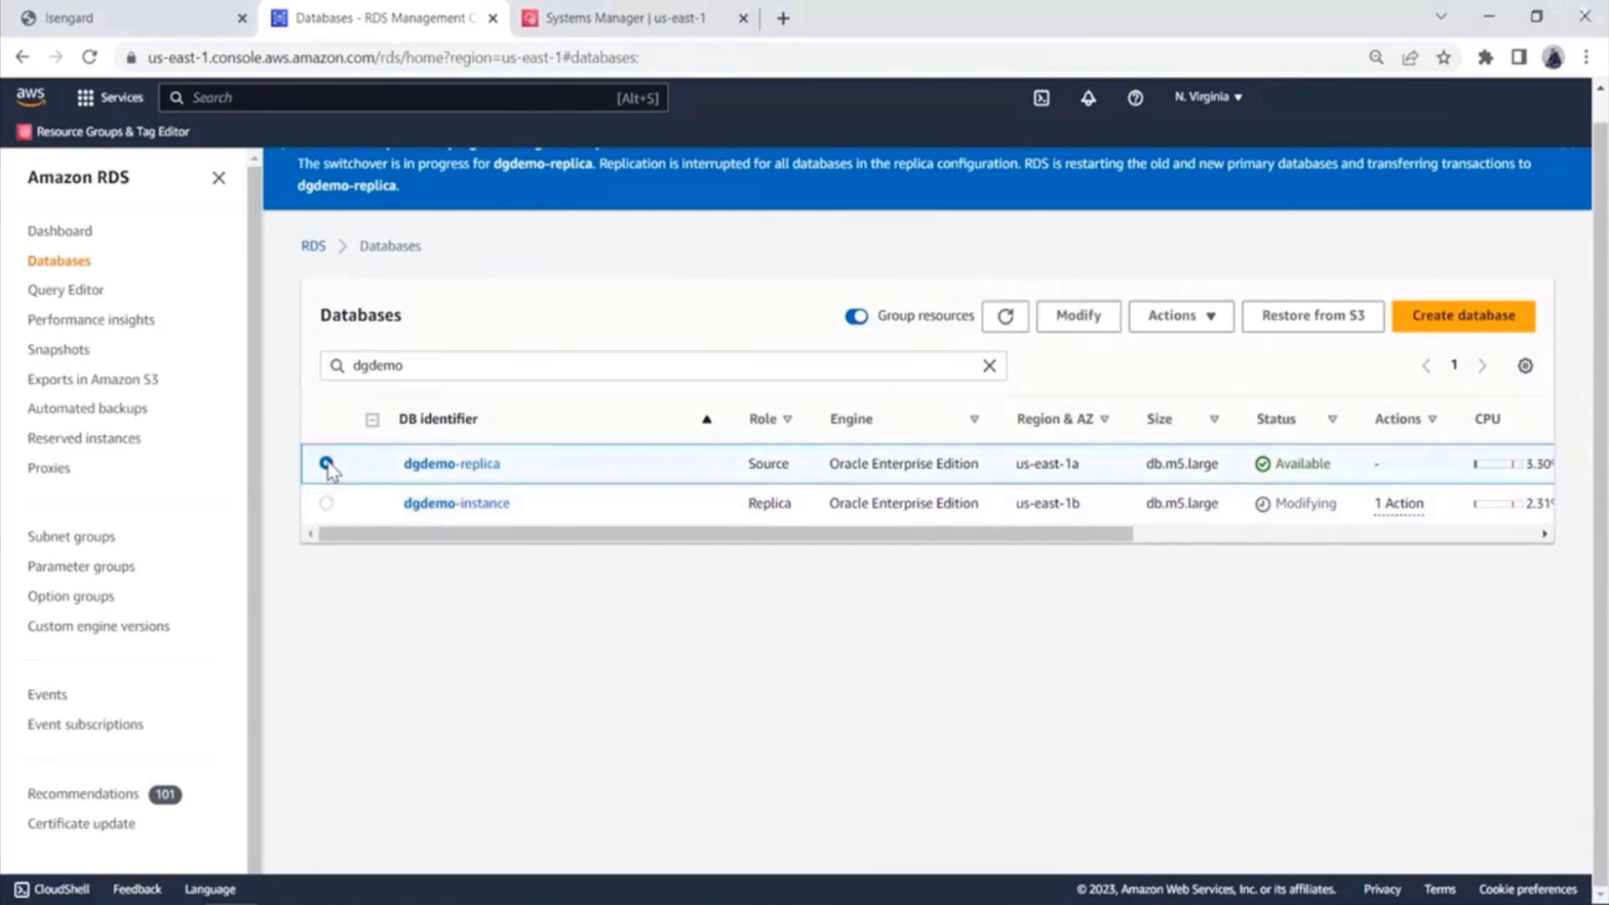
{"action": "left_click", "coordinate": [448, 466]}
{"action": "scroll", "coordinate": [603, 575], "scroll_direction": "down", "scroll_amount": 3}
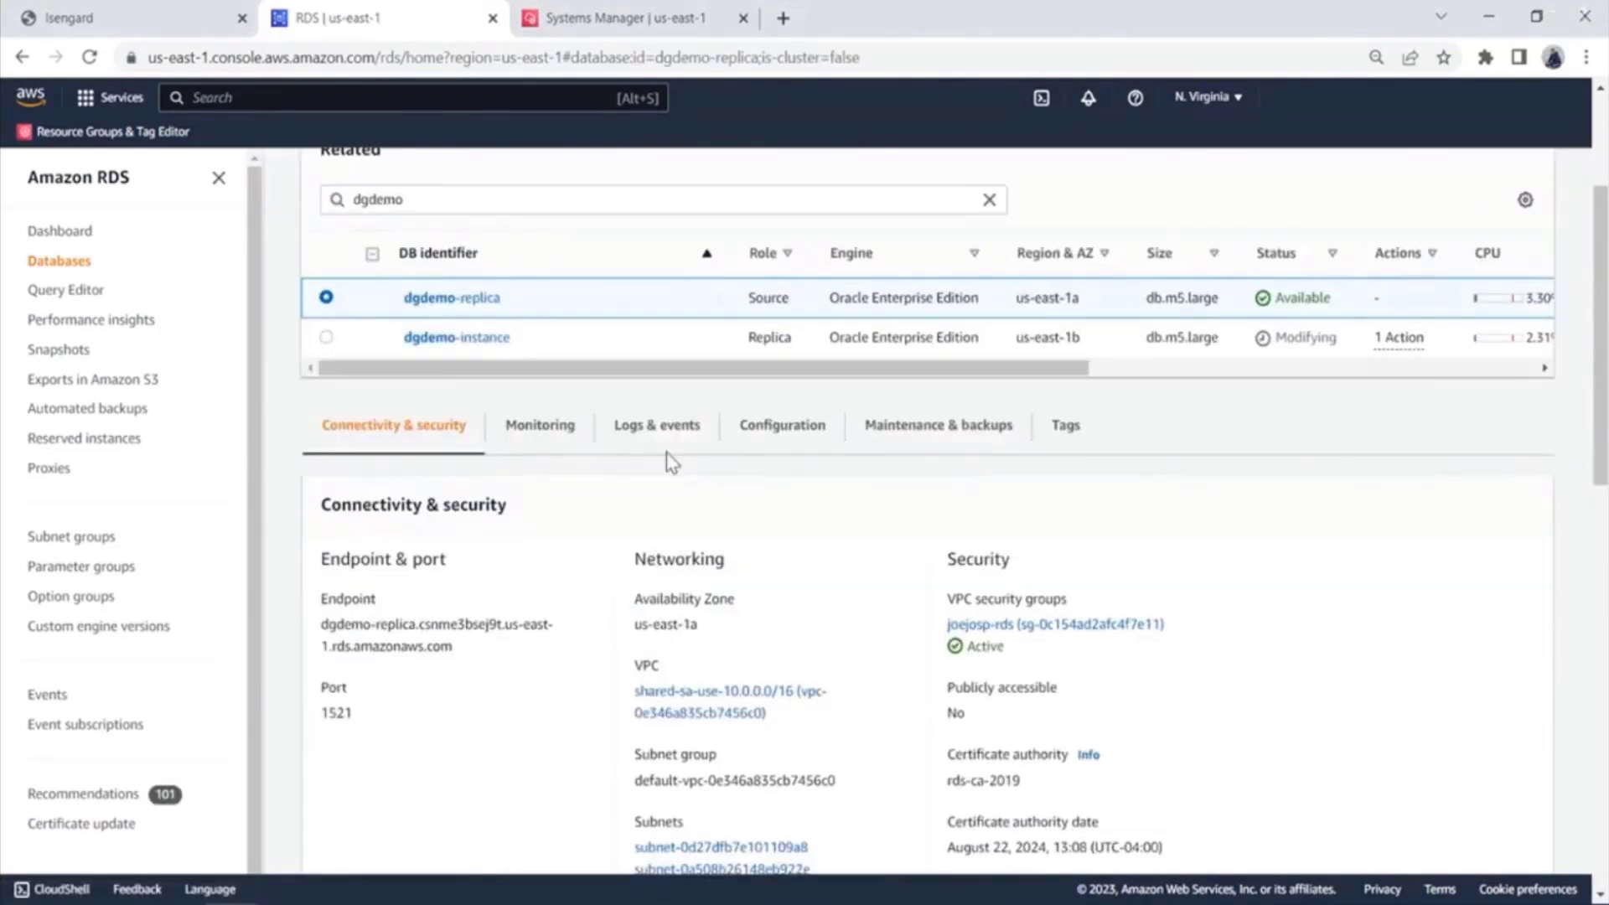
{"action": "left_click", "coordinate": [659, 429]}
{"action": "scroll", "coordinate": [639, 604], "scroll_direction": "down", "scroll_amount": 1}
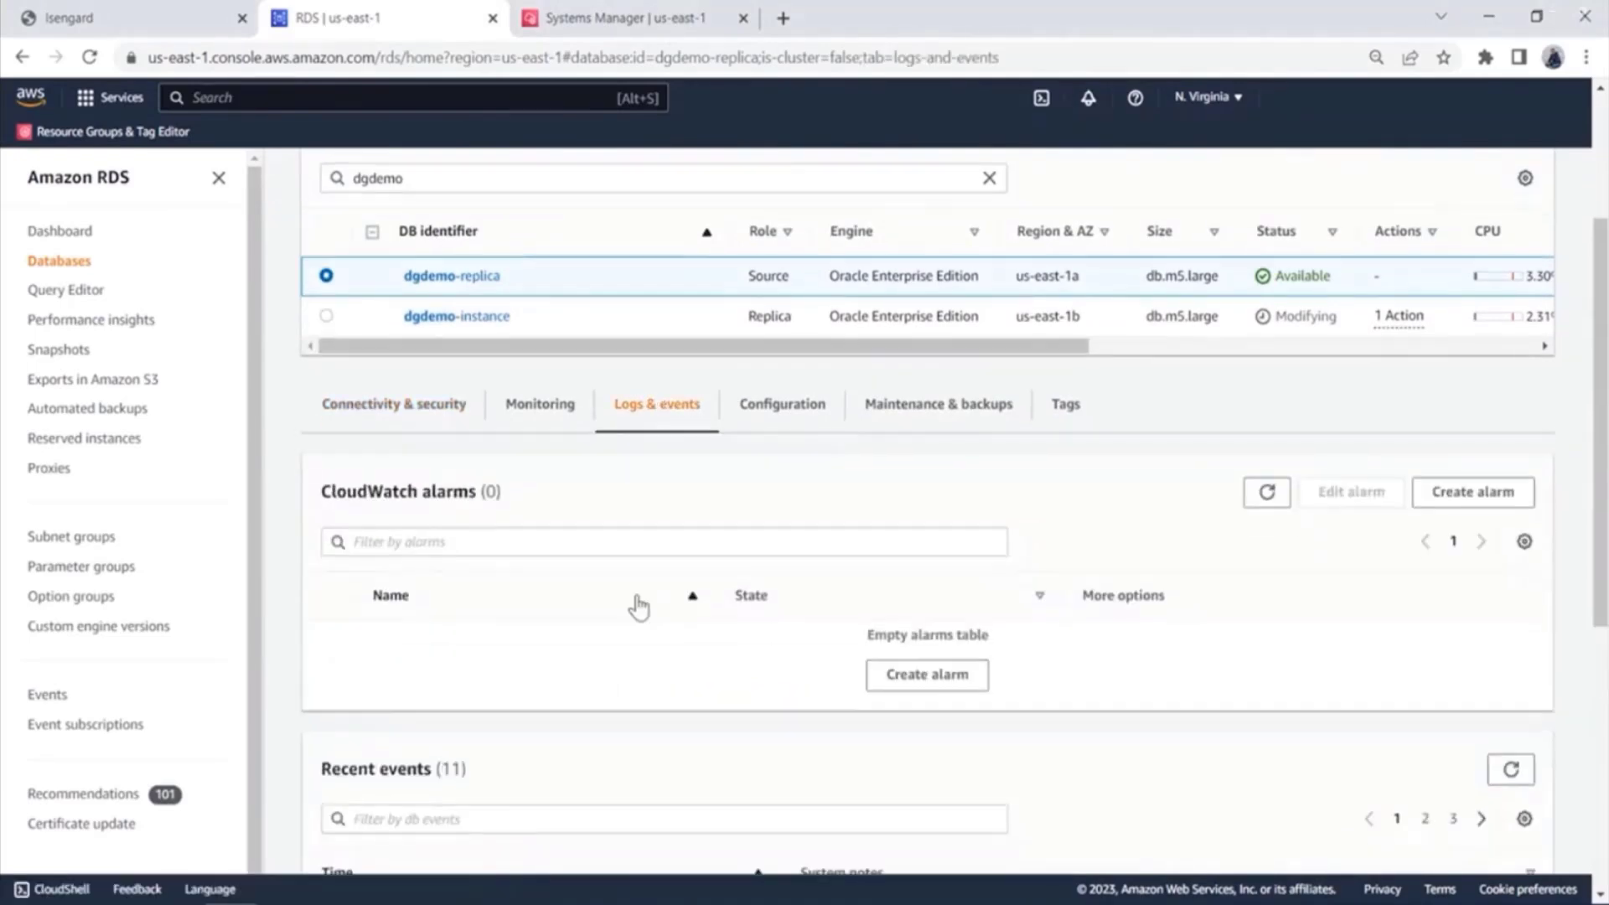
{"action": "scroll", "coordinate": [639, 611], "scroll_direction": "down", "scroll_amount": 6}
- Filter the dgdemo-replica logs by "alert" and watch trace/alert_ORCL.log down to its latest entries
{"action": "left_click", "coordinate": [452, 680]}
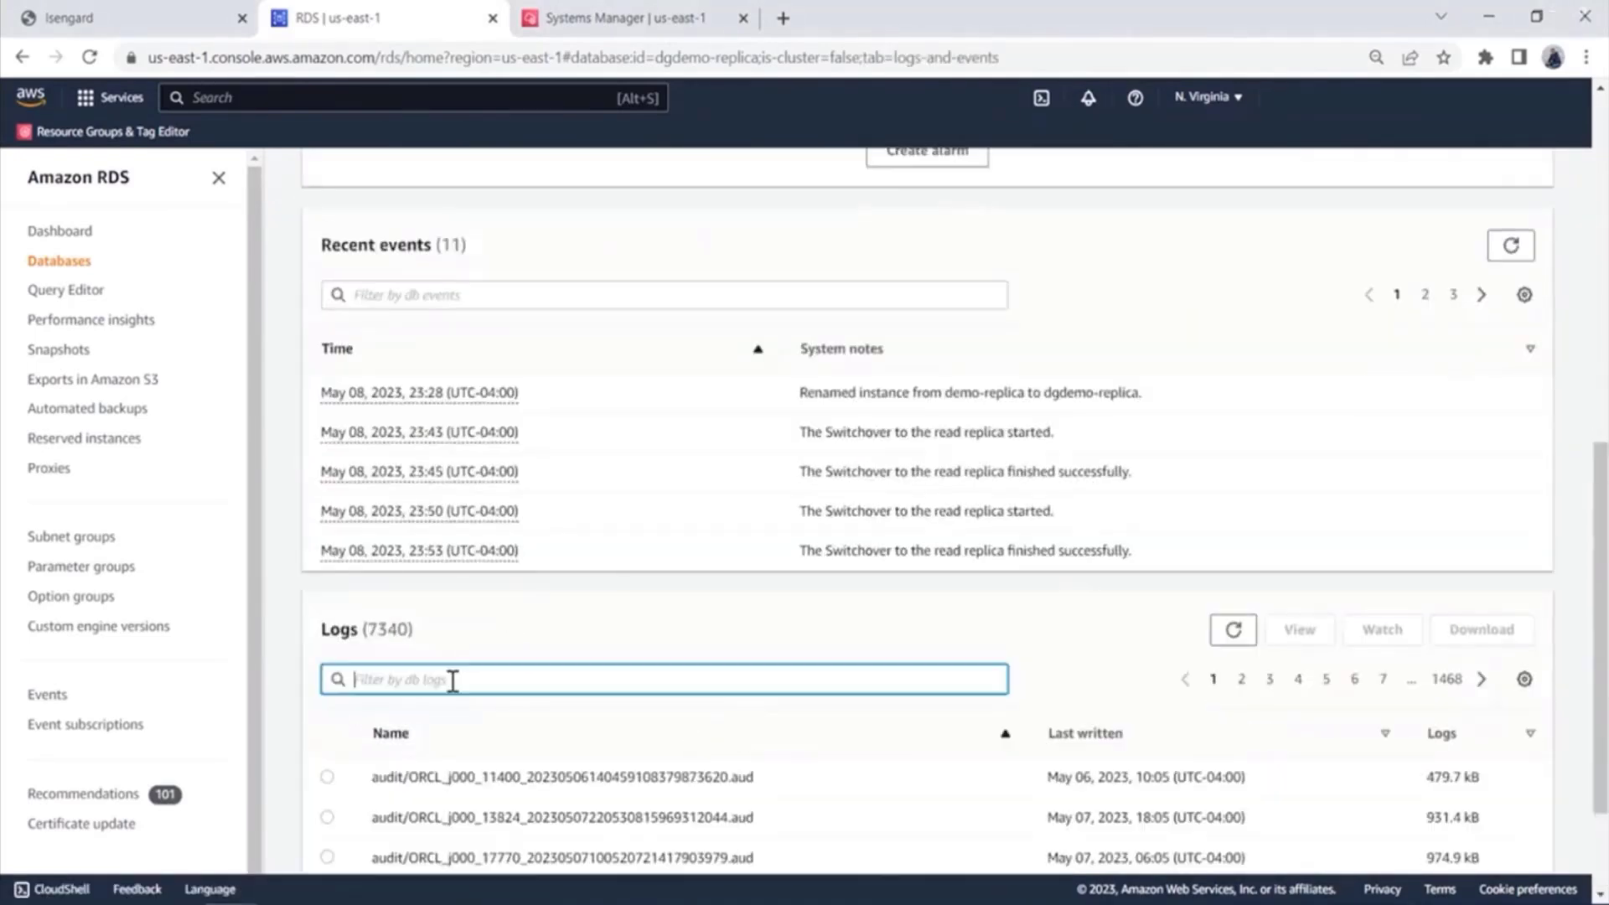
{"action": "type", "text": "aler"}
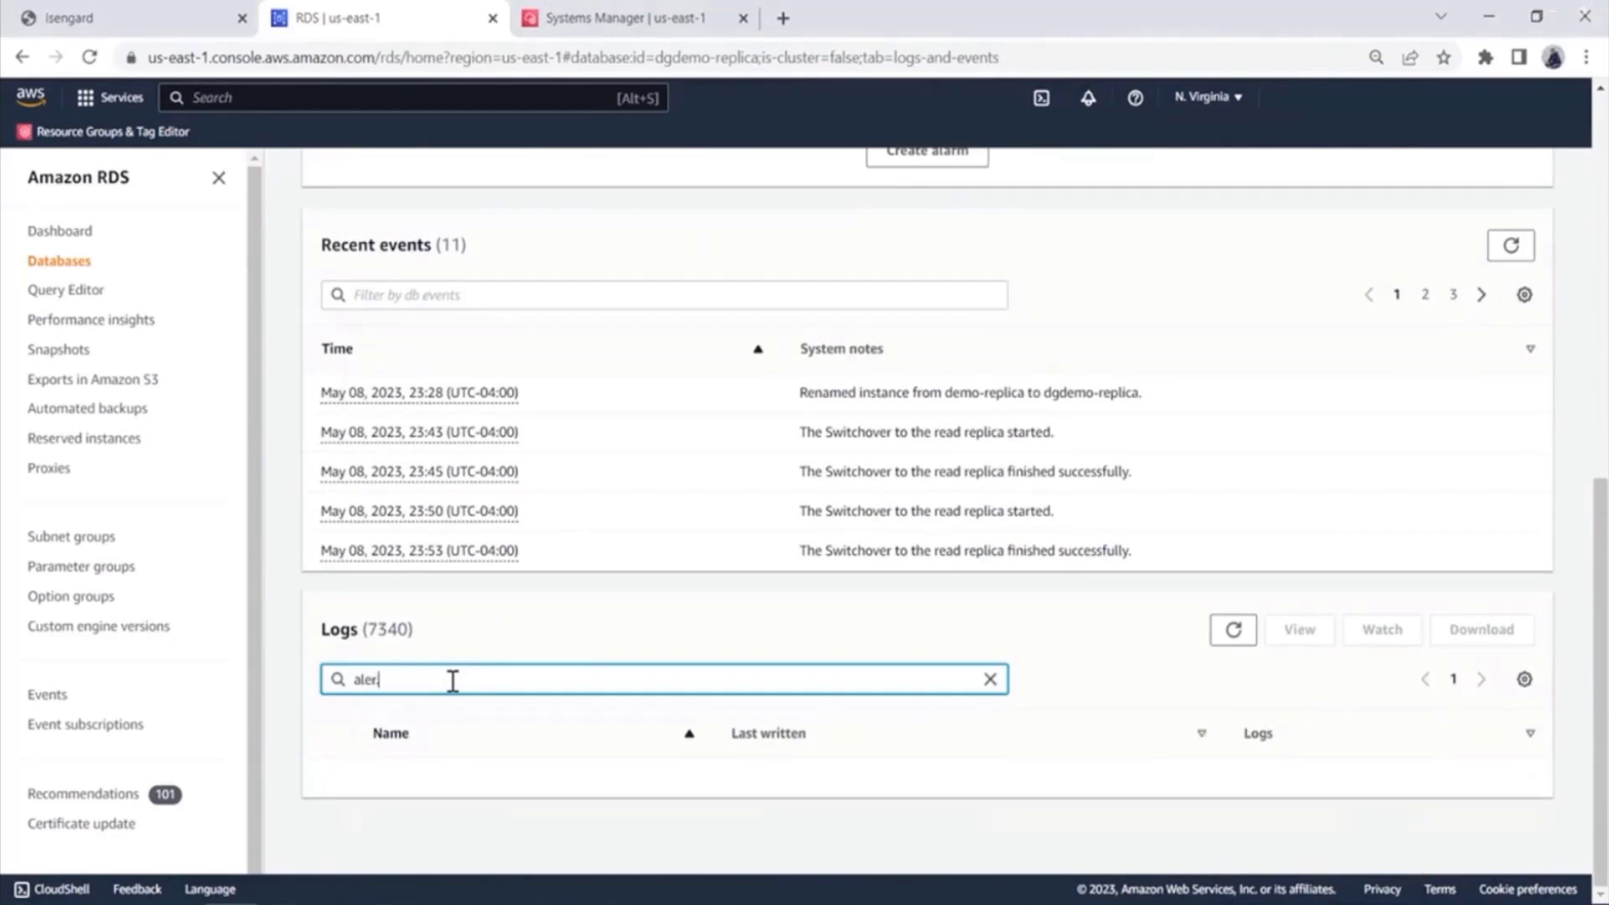
{"action": "type", "text": "ts"}
{"action": "key", "text": "BackSpace"}
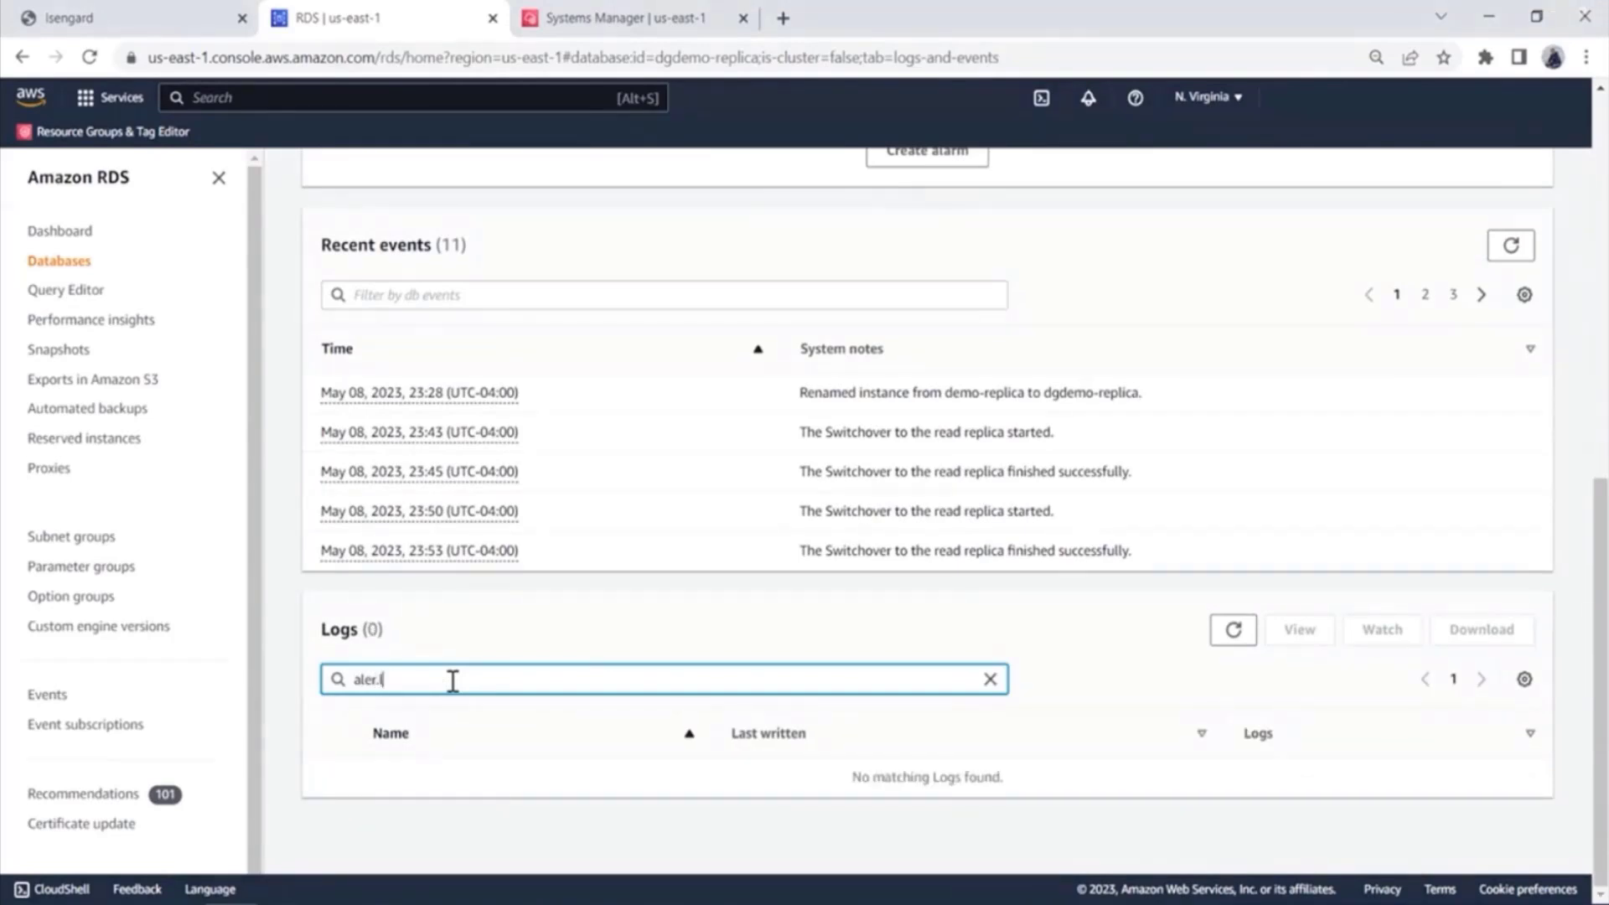
{"action": "key", "text": "BackSpace"}
{"action": "type", "text": "t"}
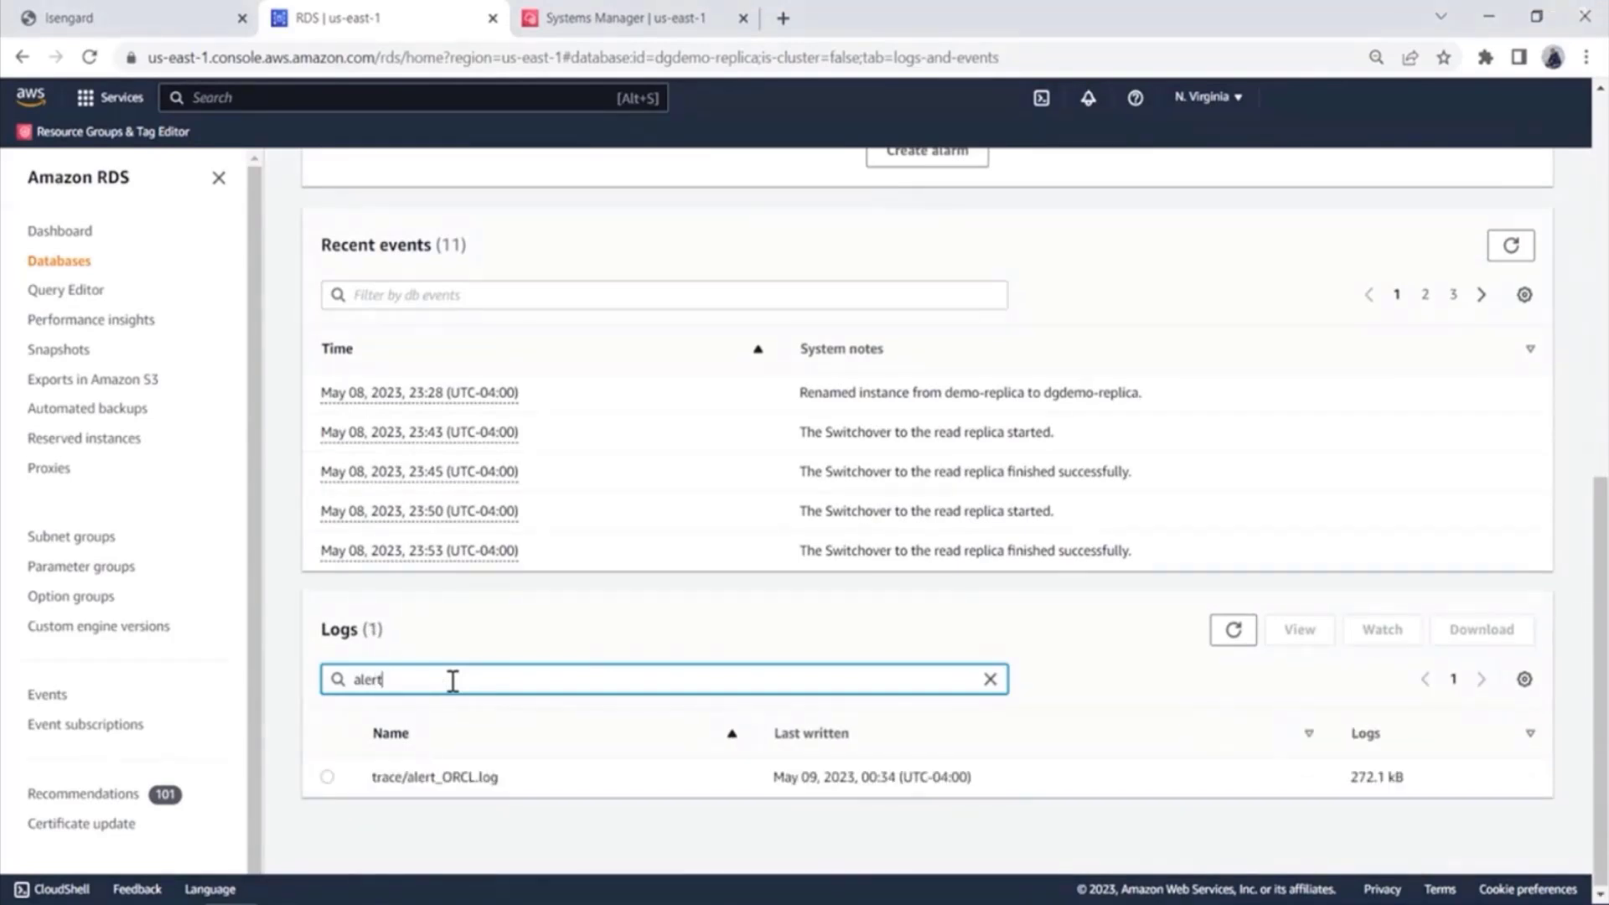
{"action": "left_click", "coordinate": [327, 777]}
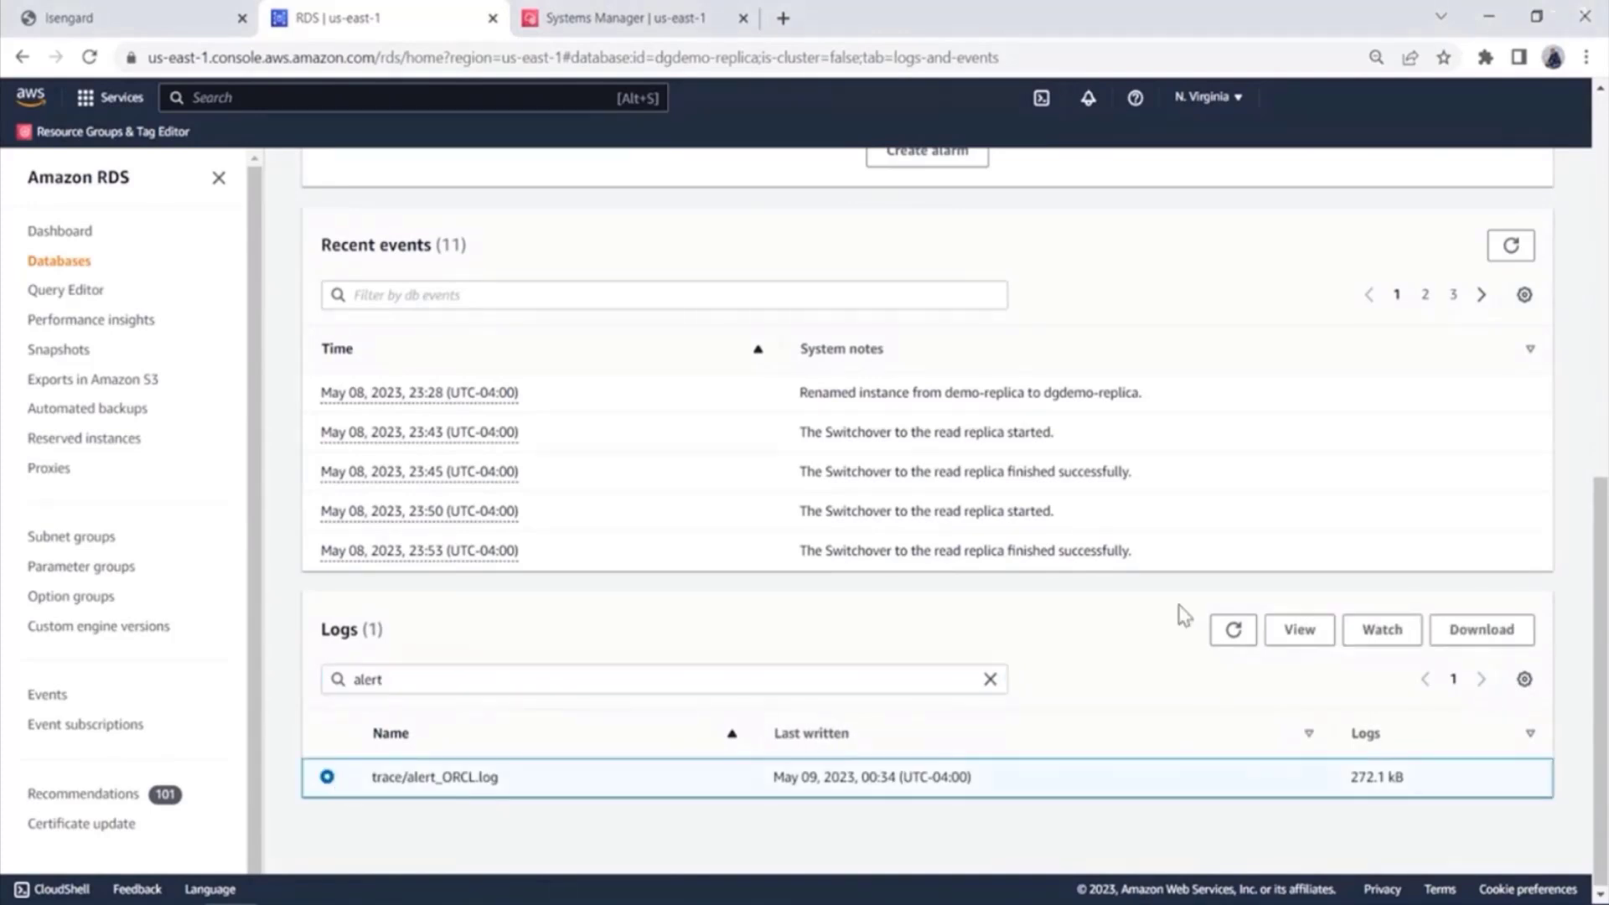
{"action": "left_click", "coordinate": [1385, 633]}
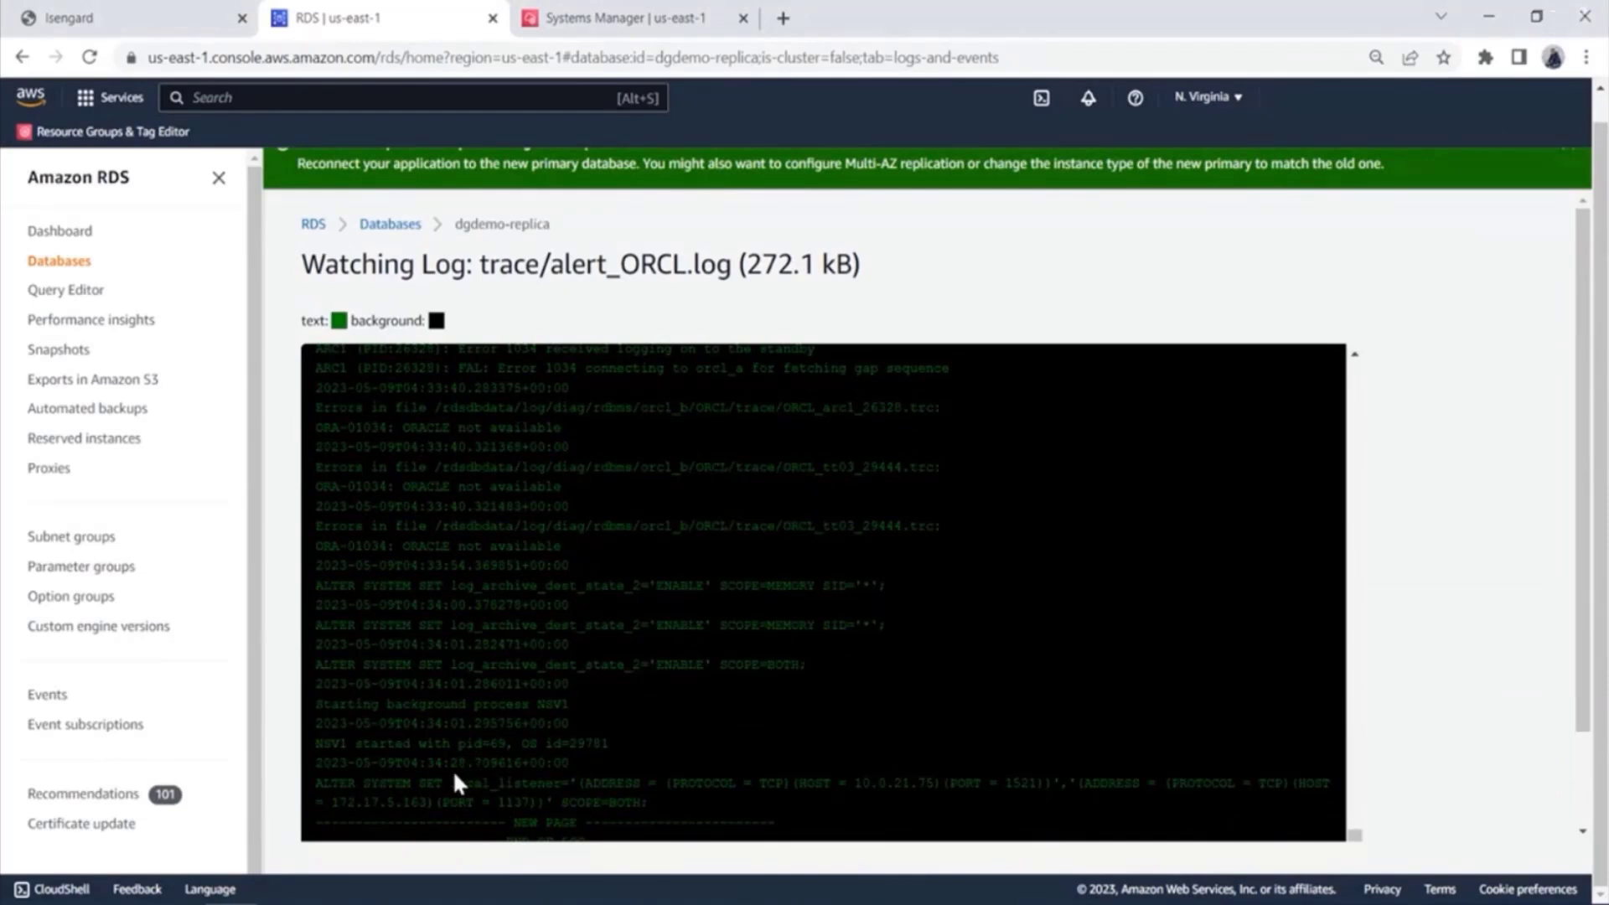
{"action": "scroll", "coordinate": [513, 752], "scroll_direction": "down", "scroll_amount": 2}
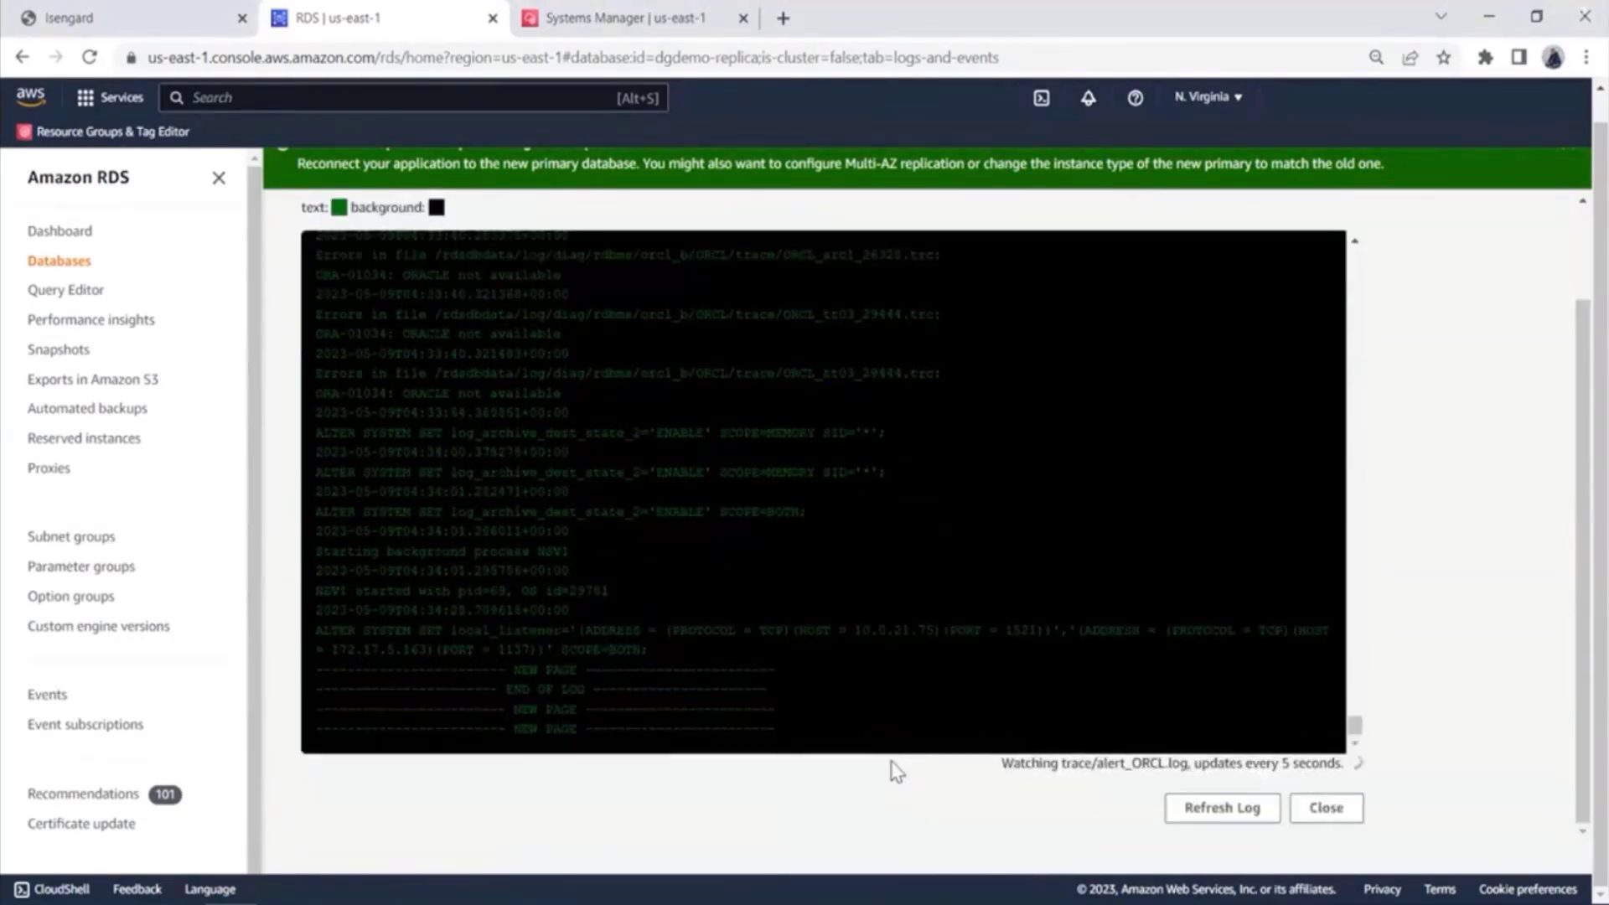
- Review the latest entries of dgdemo-replica's trace/alert_ORCL.log and refresh the log
{"action": "scroll", "coordinate": [706, 495], "scroll_direction": "up", "scroll_amount": 5}
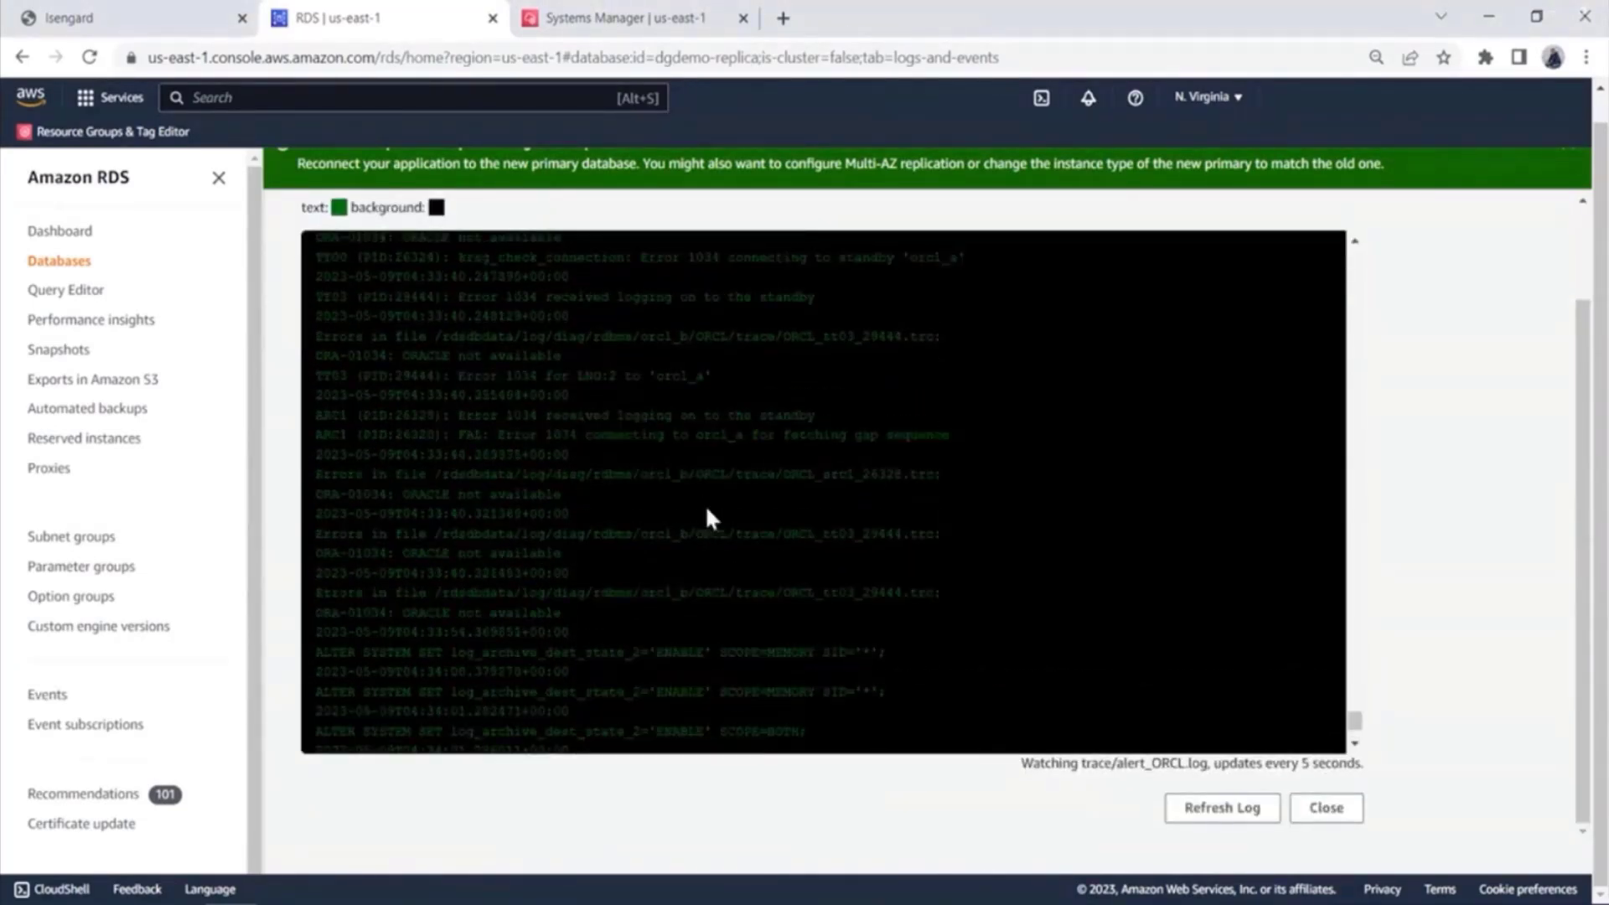
{"action": "scroll", "coordinate": [706, 505], "scroll_direction": "down", "scroll_amount": 5}
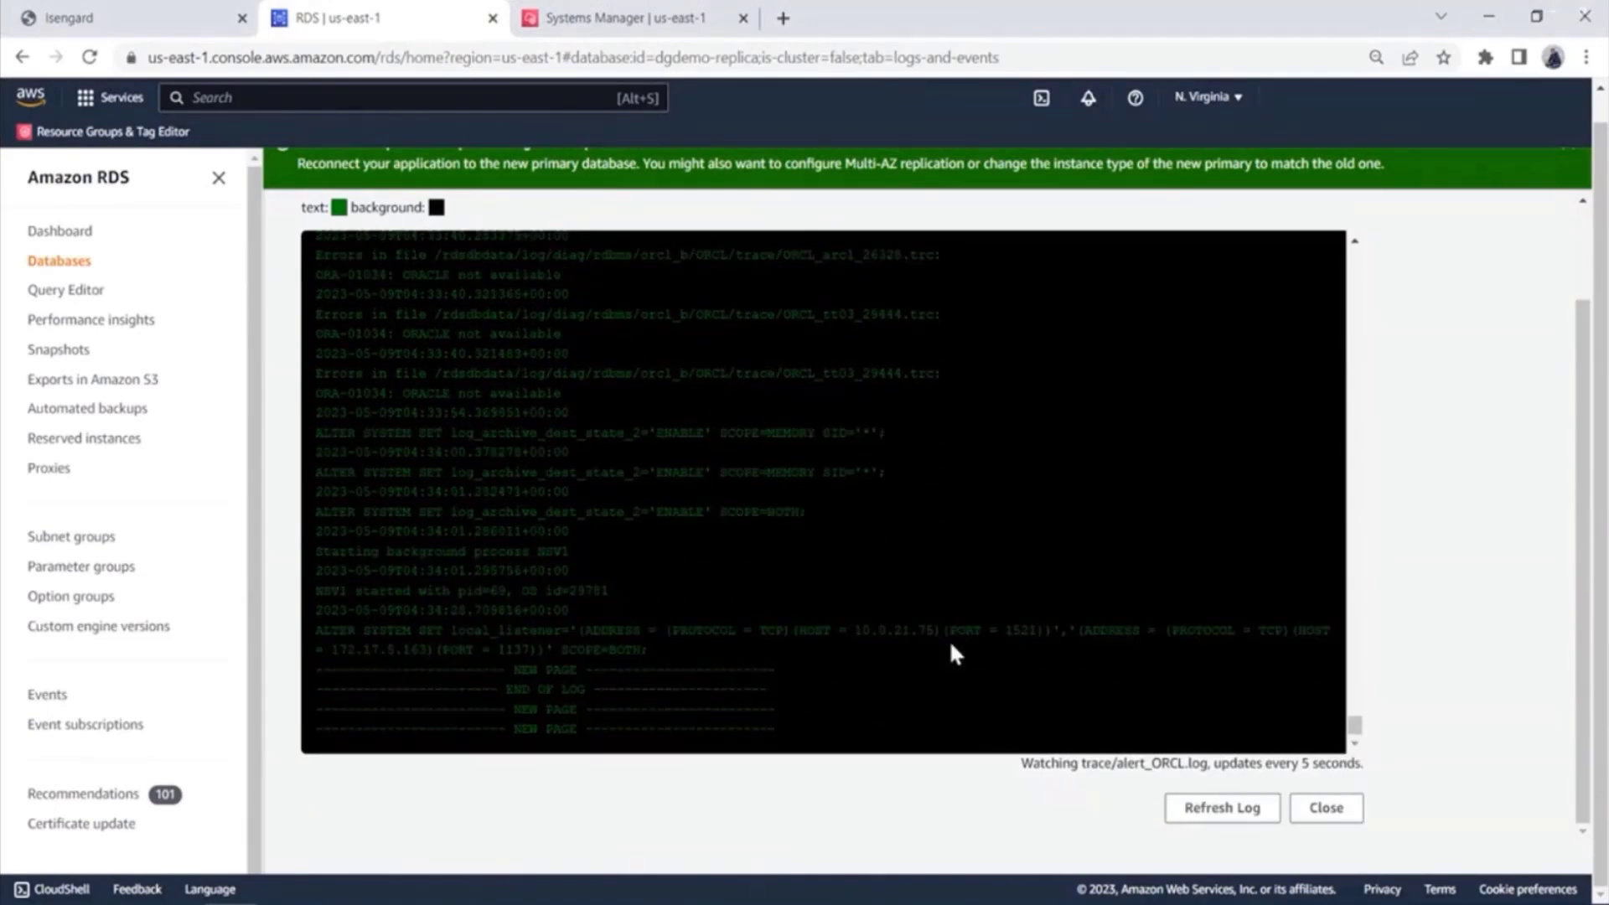
{"action": "left_click", "coordinate": [1221, 820]}
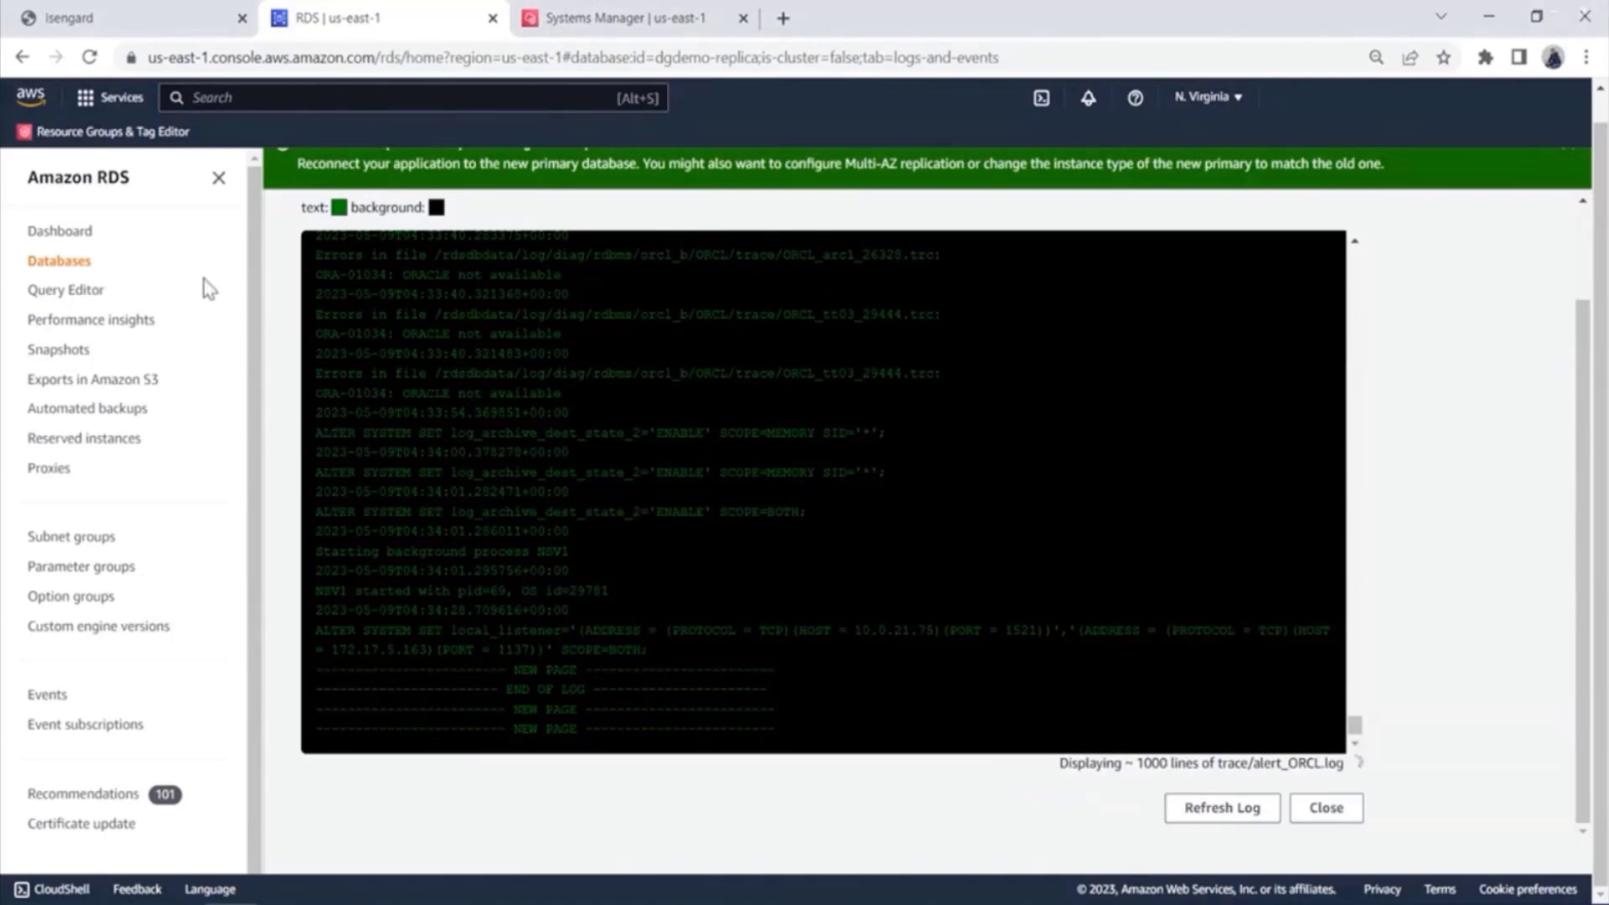
- Return to the databases list and check the role of dgdemo-replica
{"action": "left_click", "coordinate": [76, 269]}
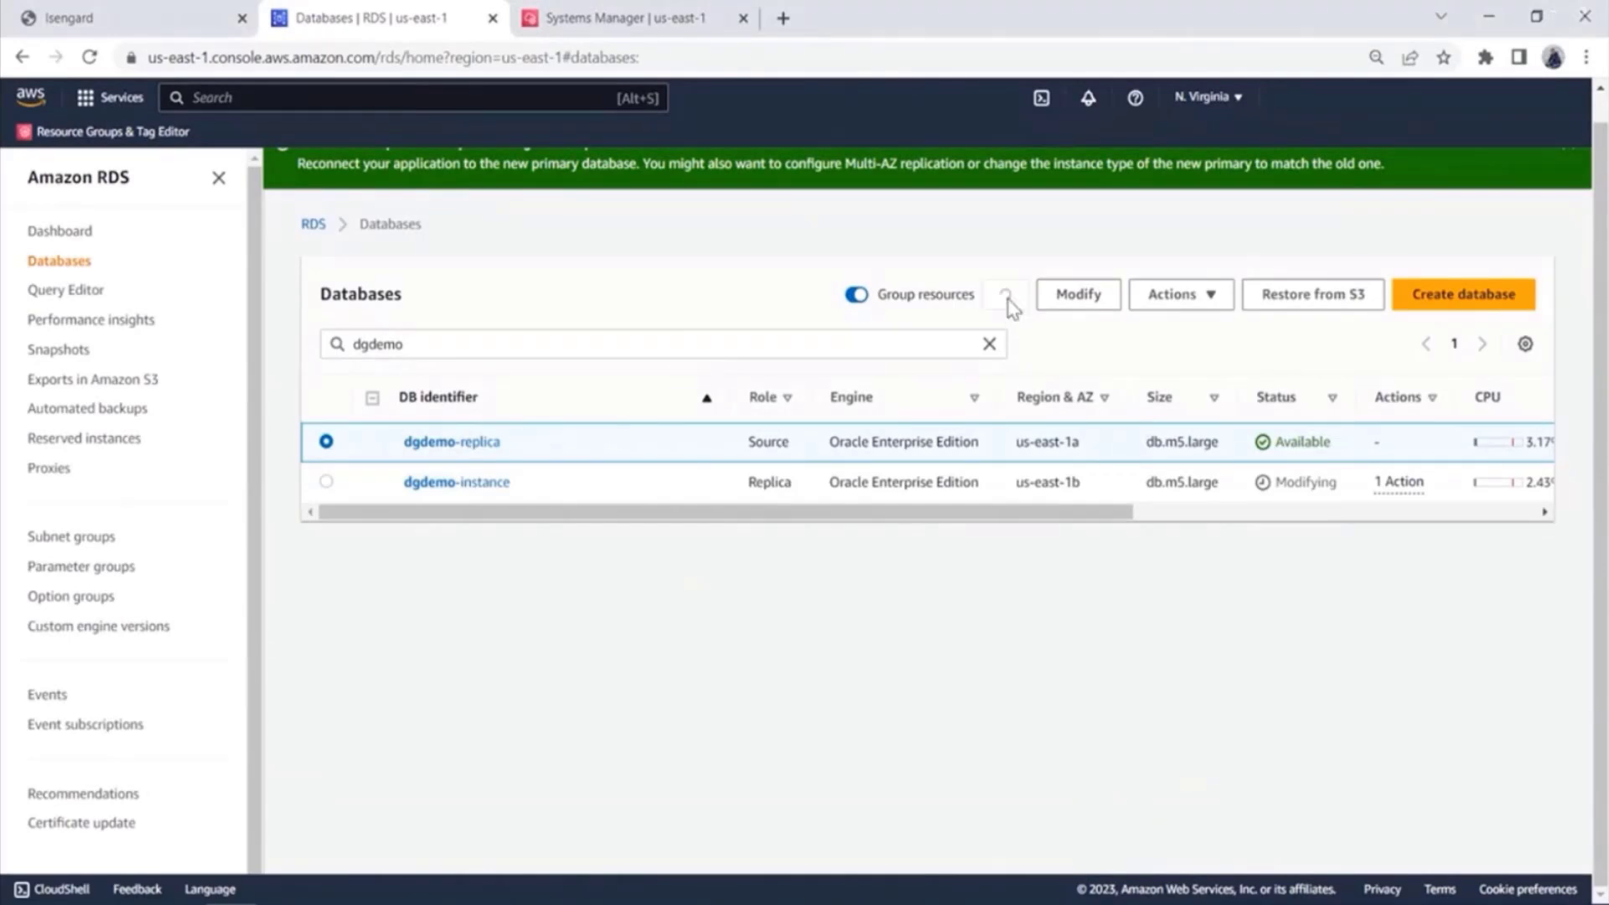
{"action": "left_click_drag", "start_coordinate": [785, 447], "coordinate": [751, 442]}
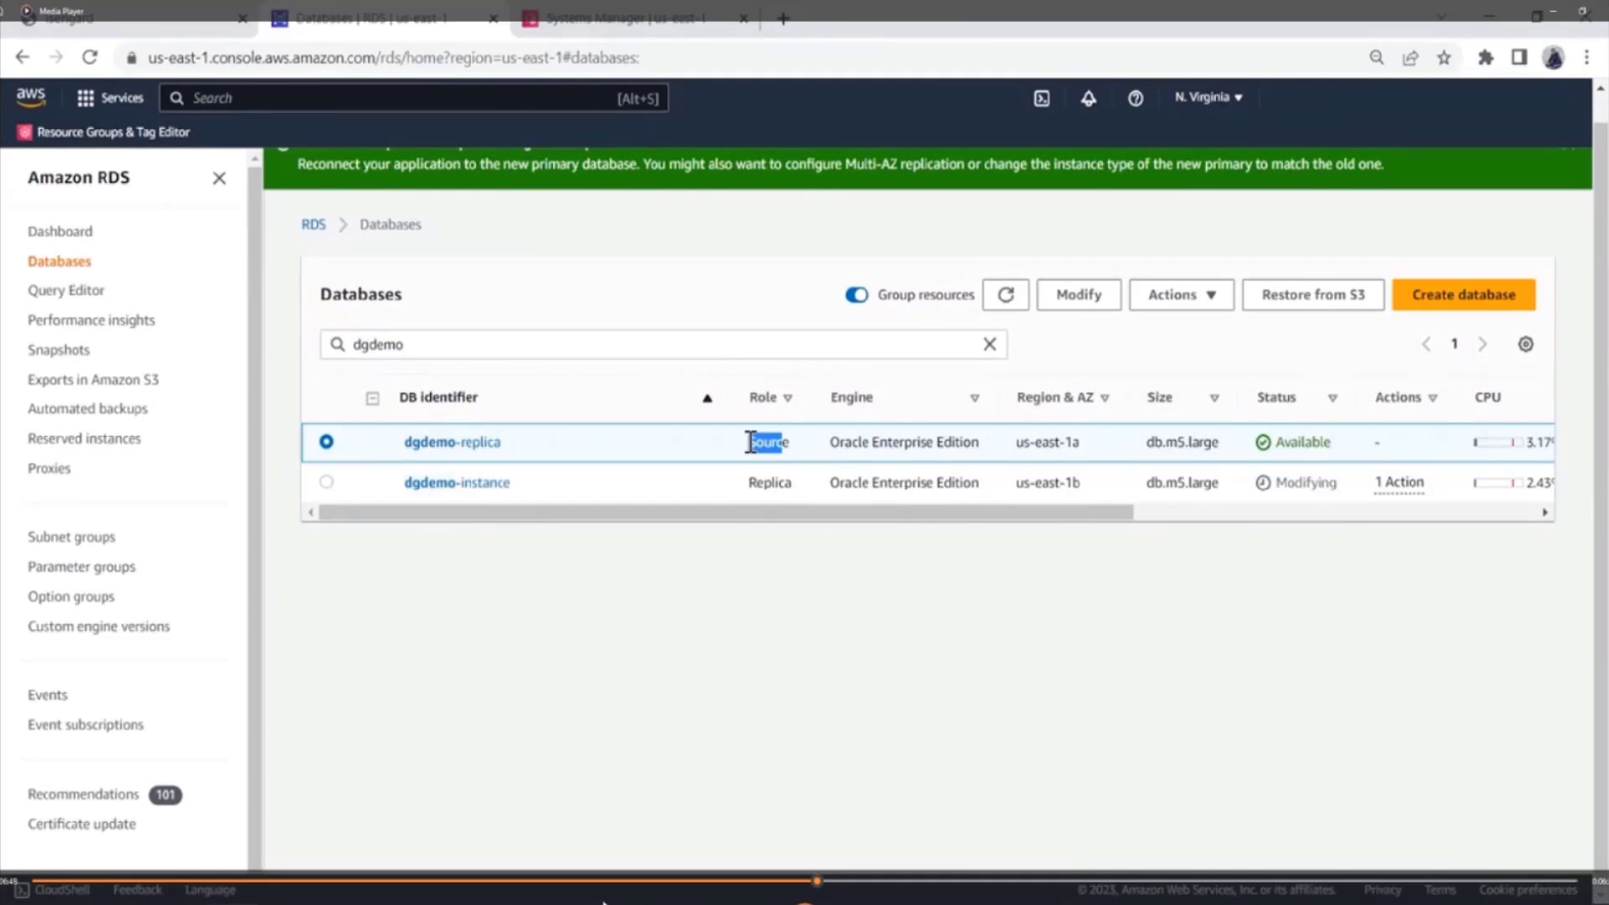
- Switch to the Systems Manager session and rerun sh check_role.sh to query both database roles
{"action": "left_click", "coordinate": [646, 20]}
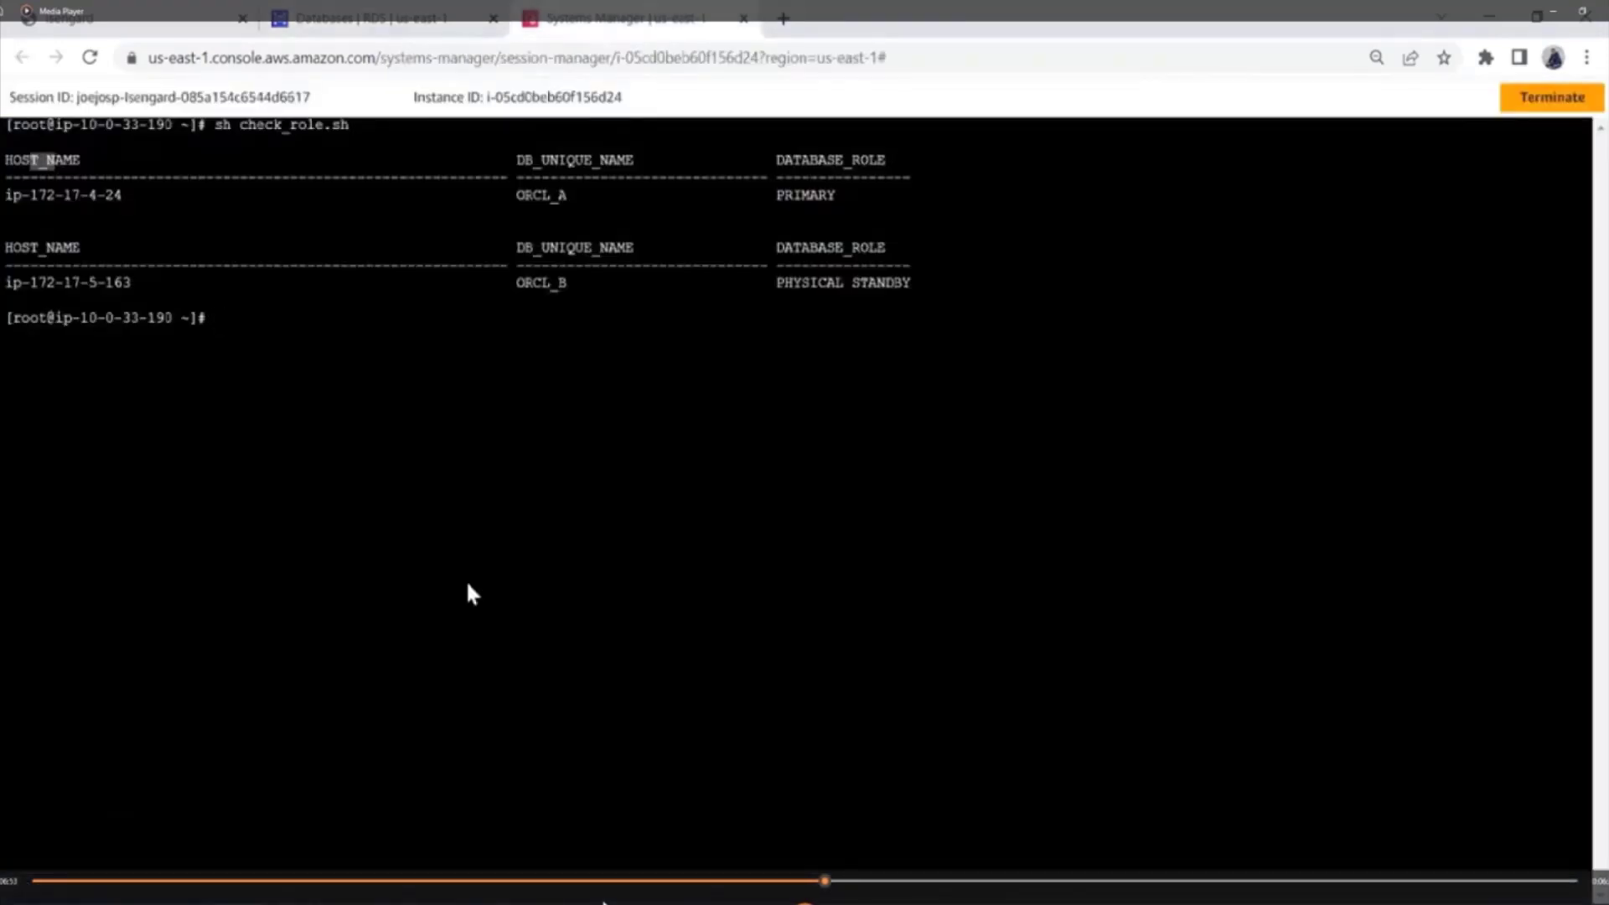
{"action": "key", "text": "Up"}
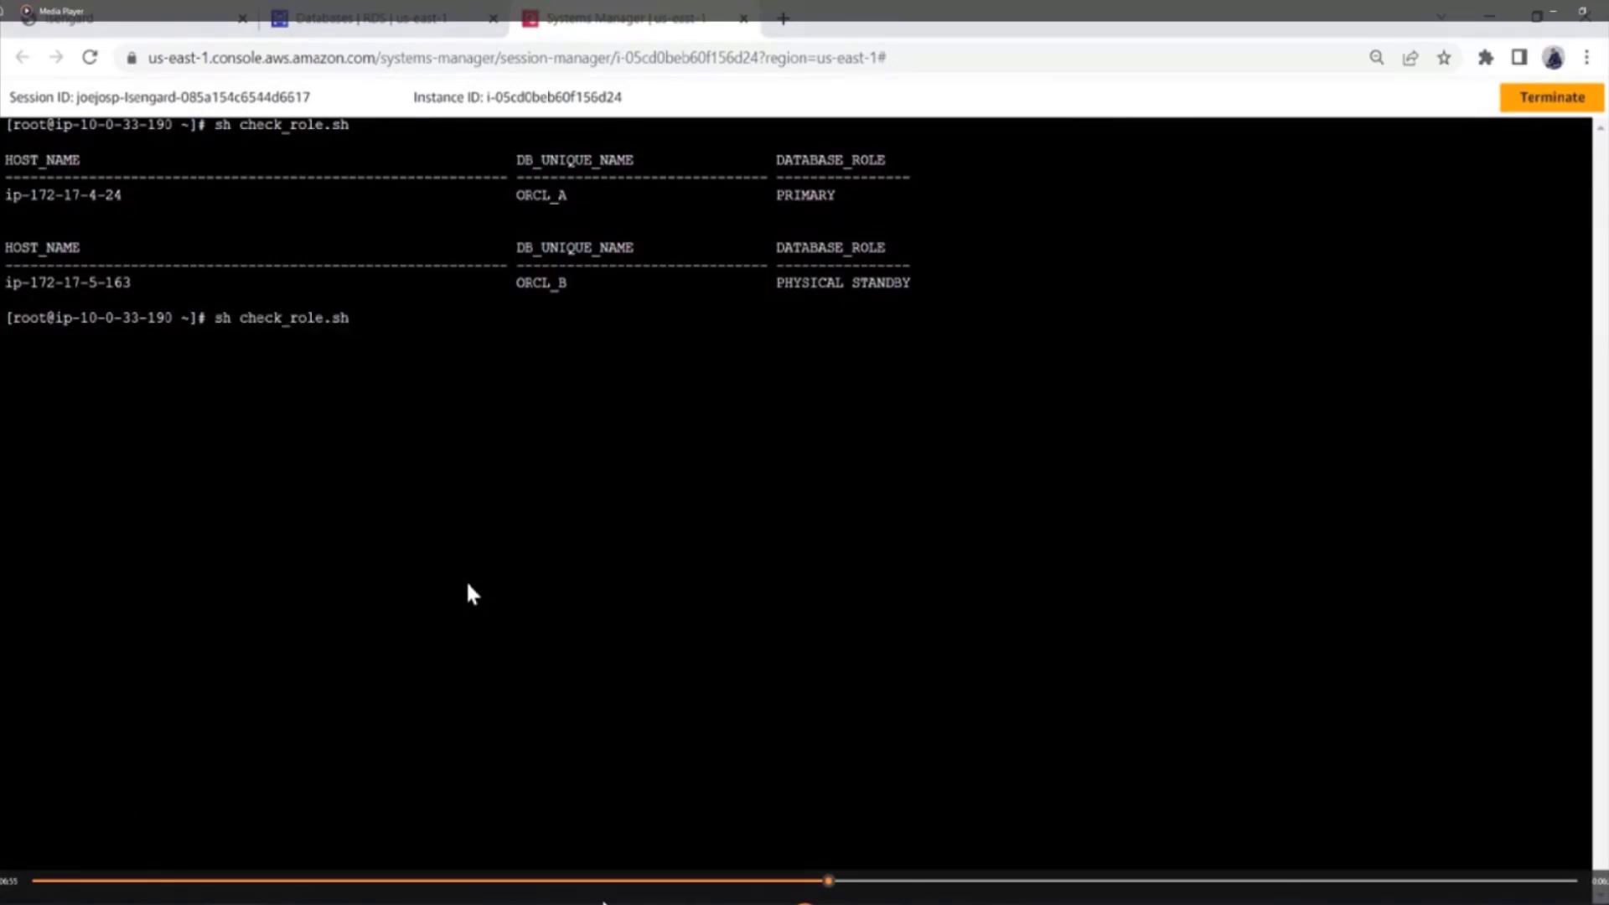
{"action": "key", "text": "Return"}
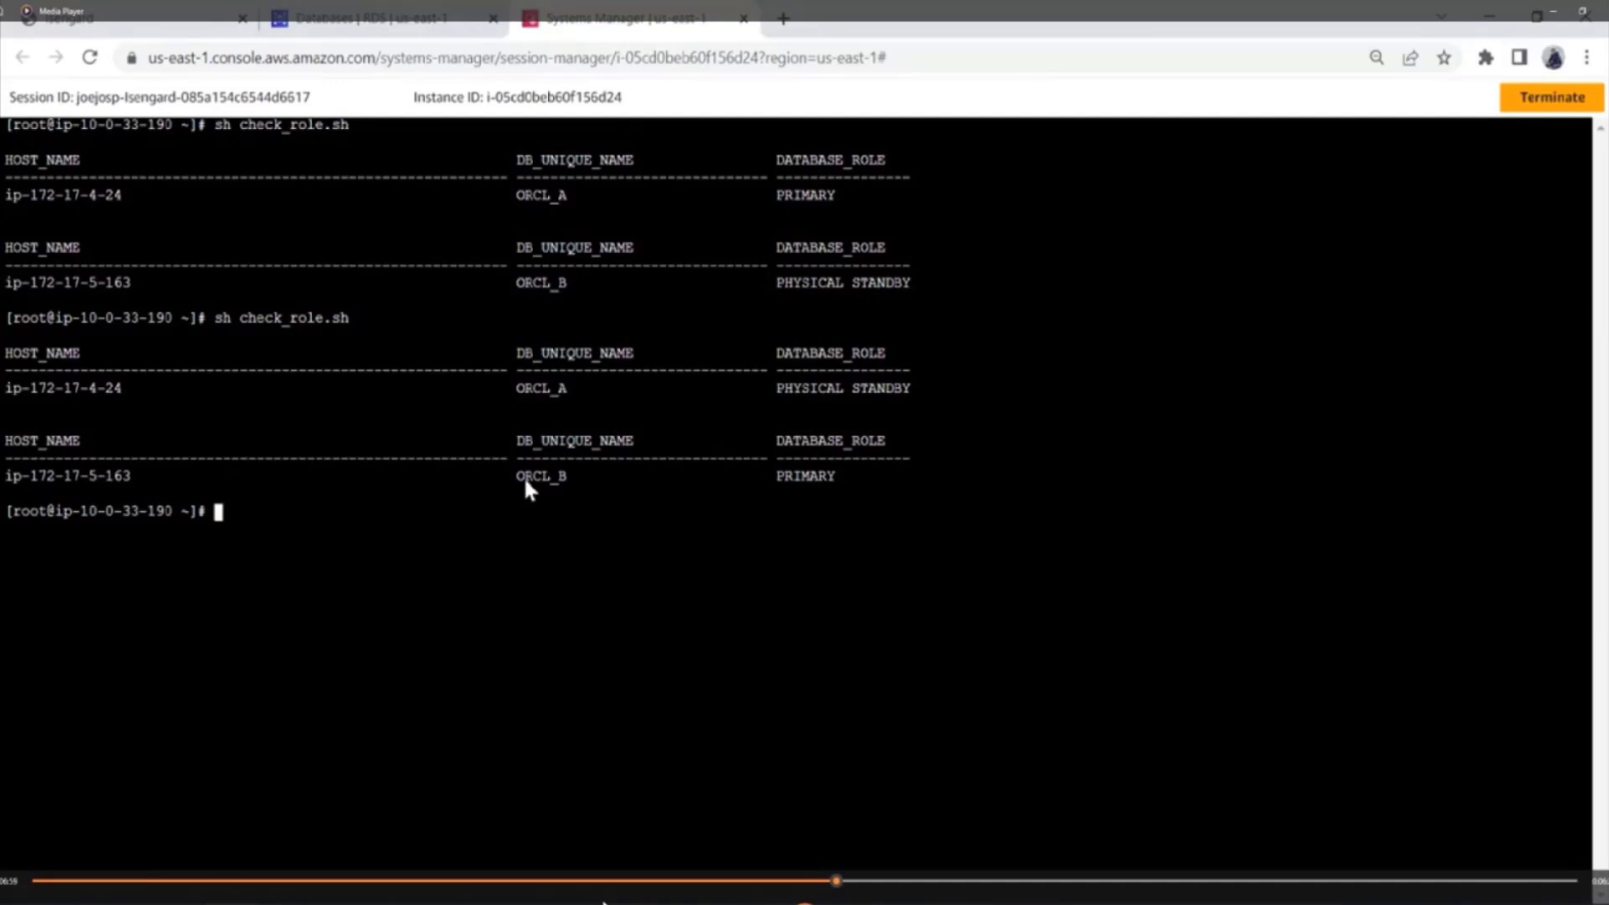
- Compare the roles of ORCL_B and ORCL_A between the earlier and the latest check_role.sh output
{"action": "left_click_drag", "start_coordinate": [521, 476], "coordinate": [558, 474]}
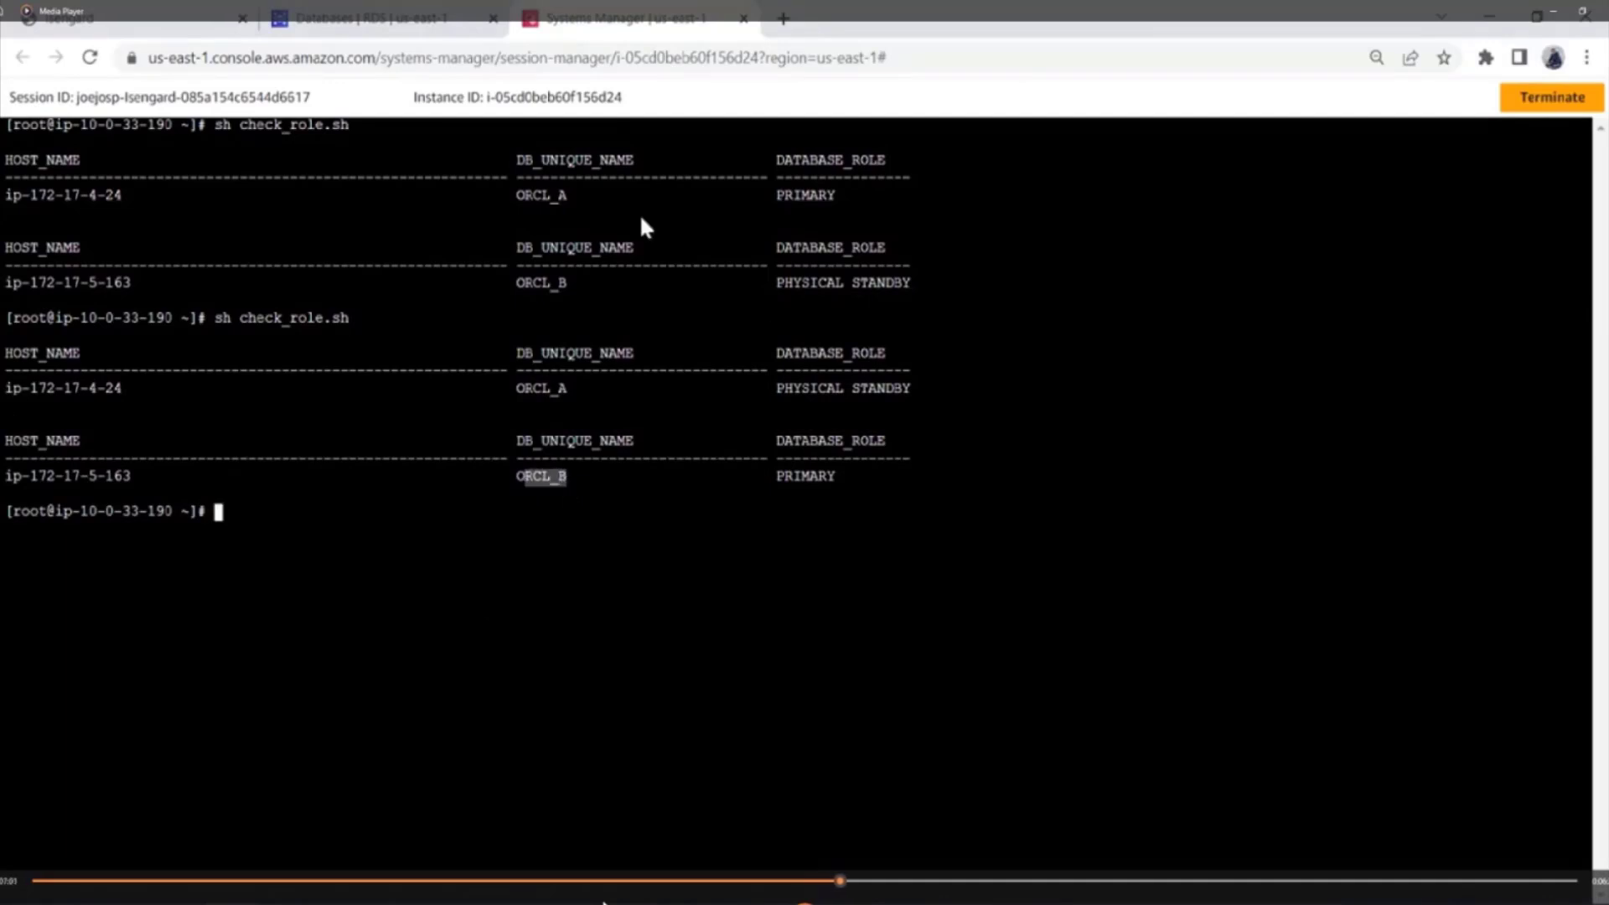
{"action": "left_click_drag", "start_coordinate": [775, 282], "coordinate": [883, 277]}
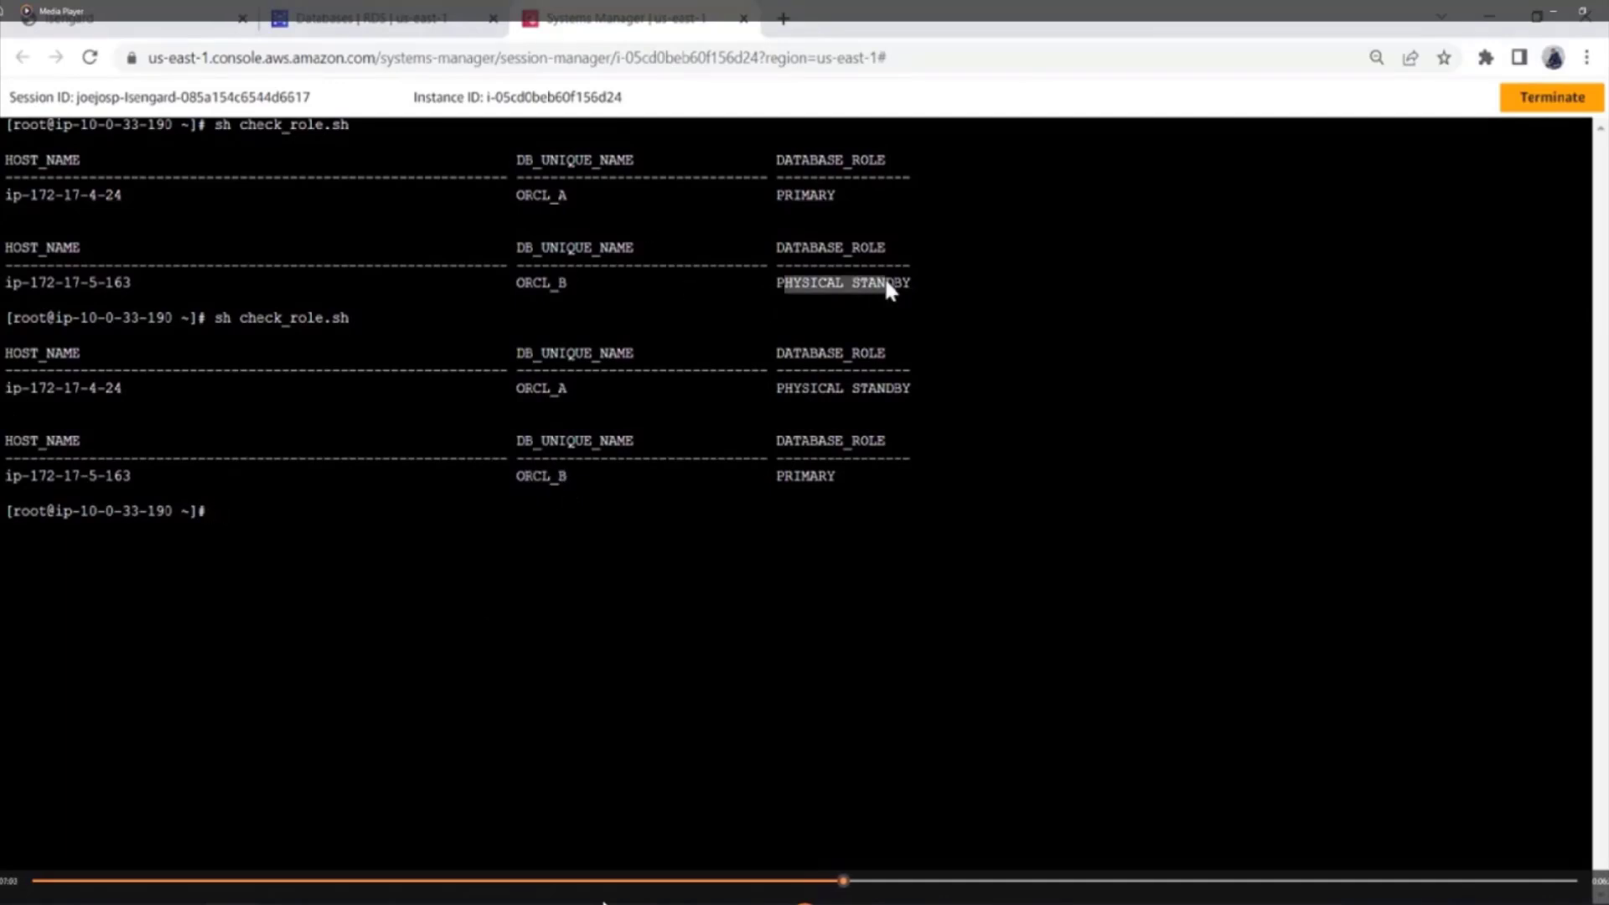
{"action": "left_click_drag", "start_coordinate": [779, 475], "coordinate": [834, 477]}
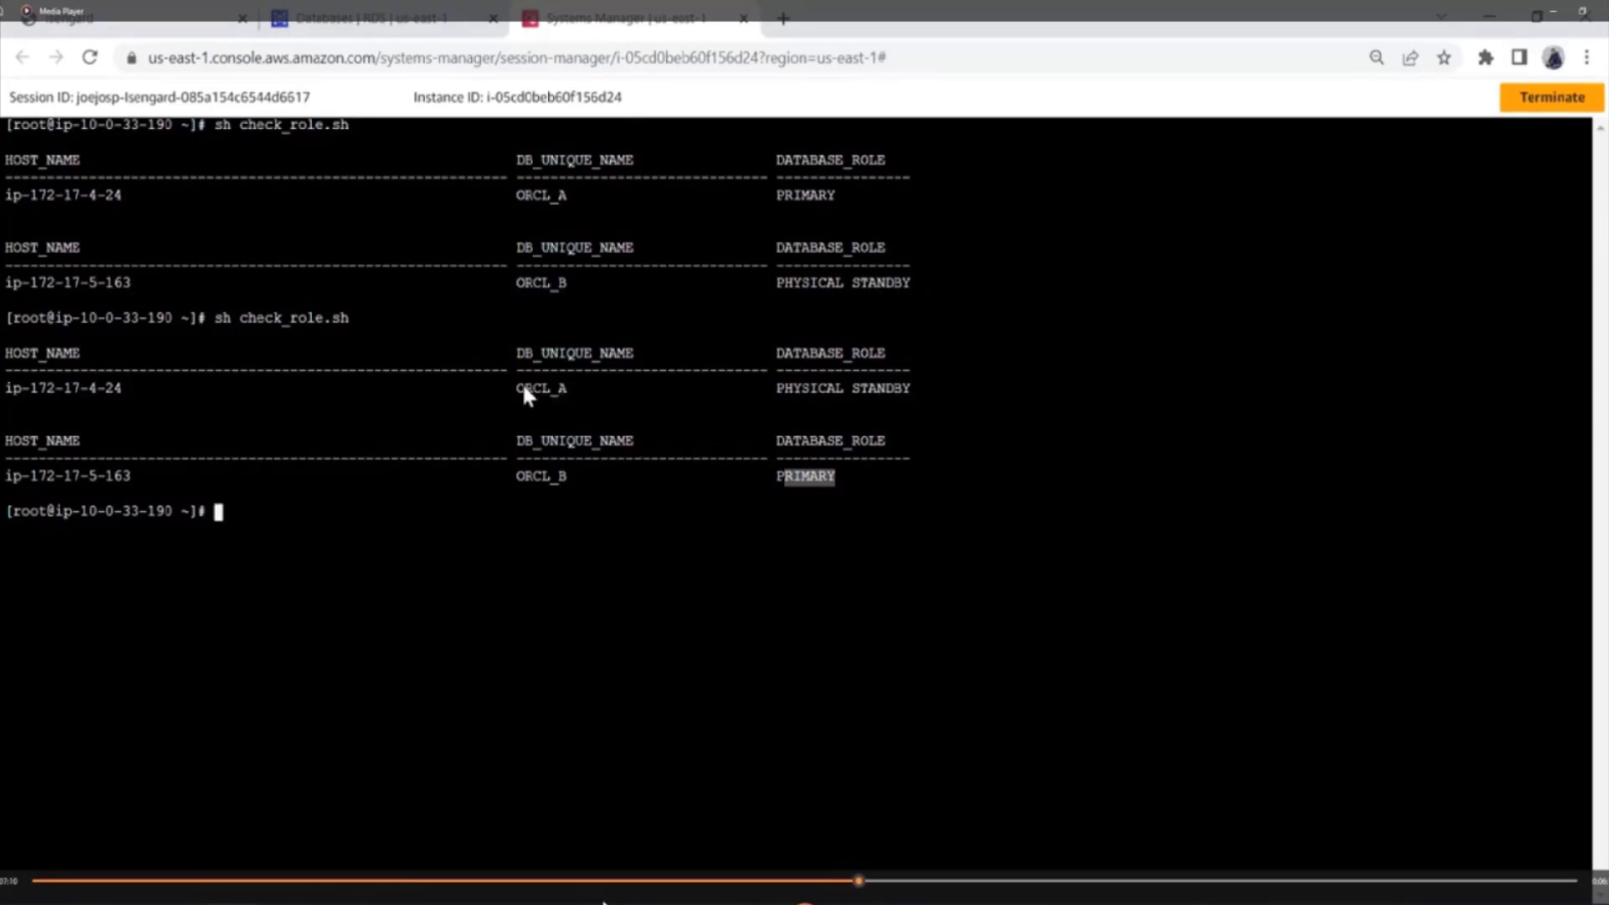
{"action": "left_click_drag", "start_coordinate": [524, 388], "coordinate": [567, 390]}
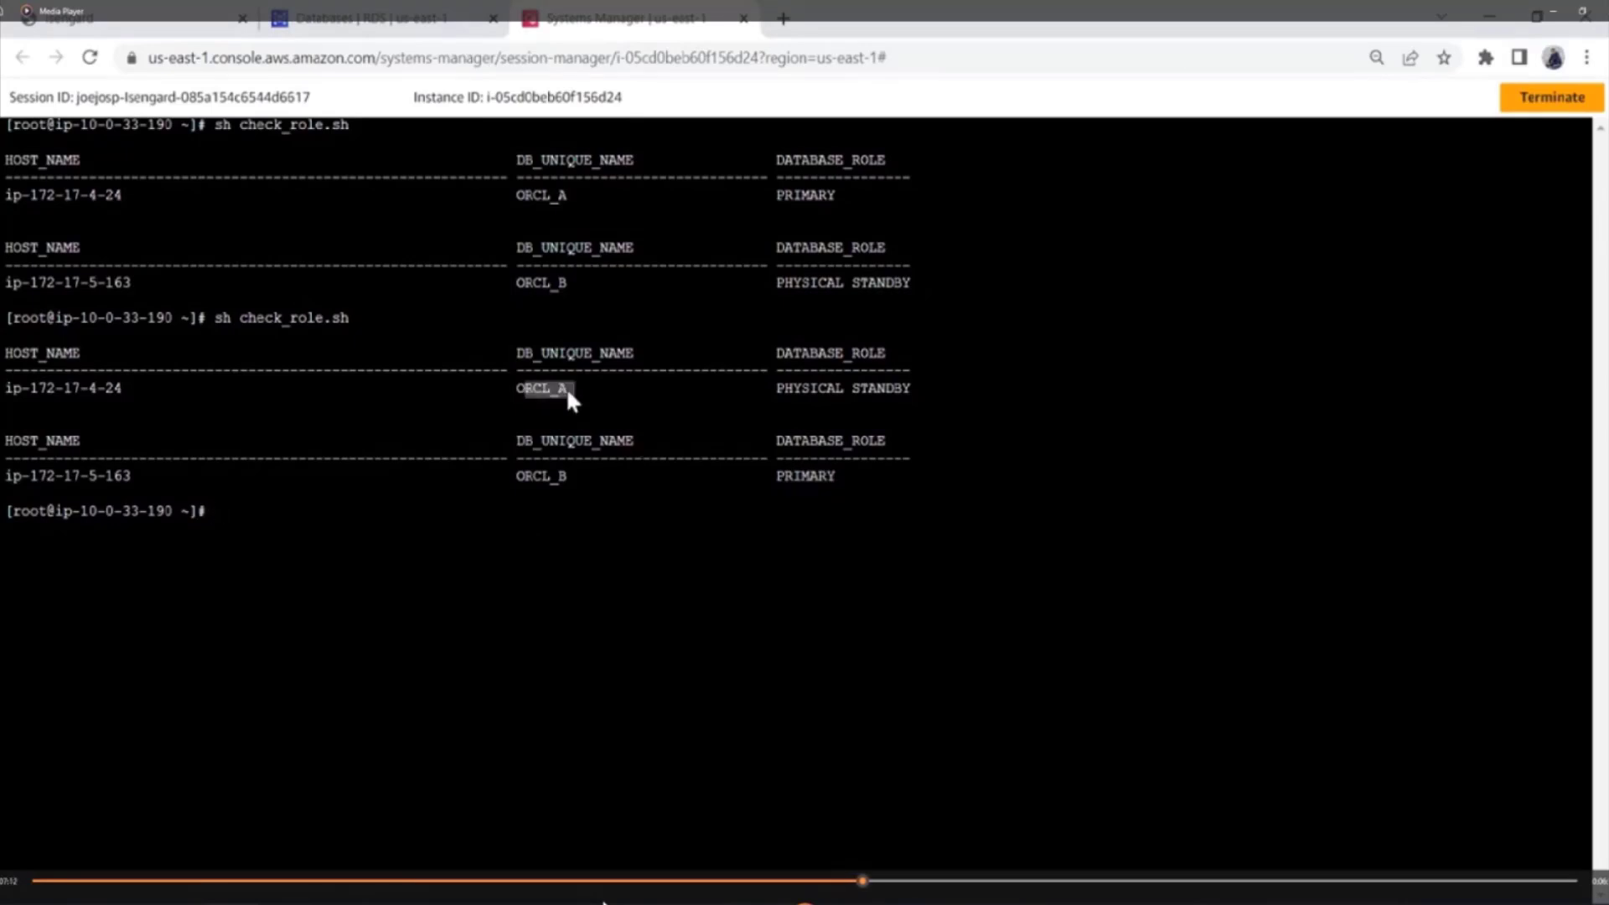
{"action": "left_click_drag", "start_coordinate": [782, 193], "coordinate": [825, 193]}
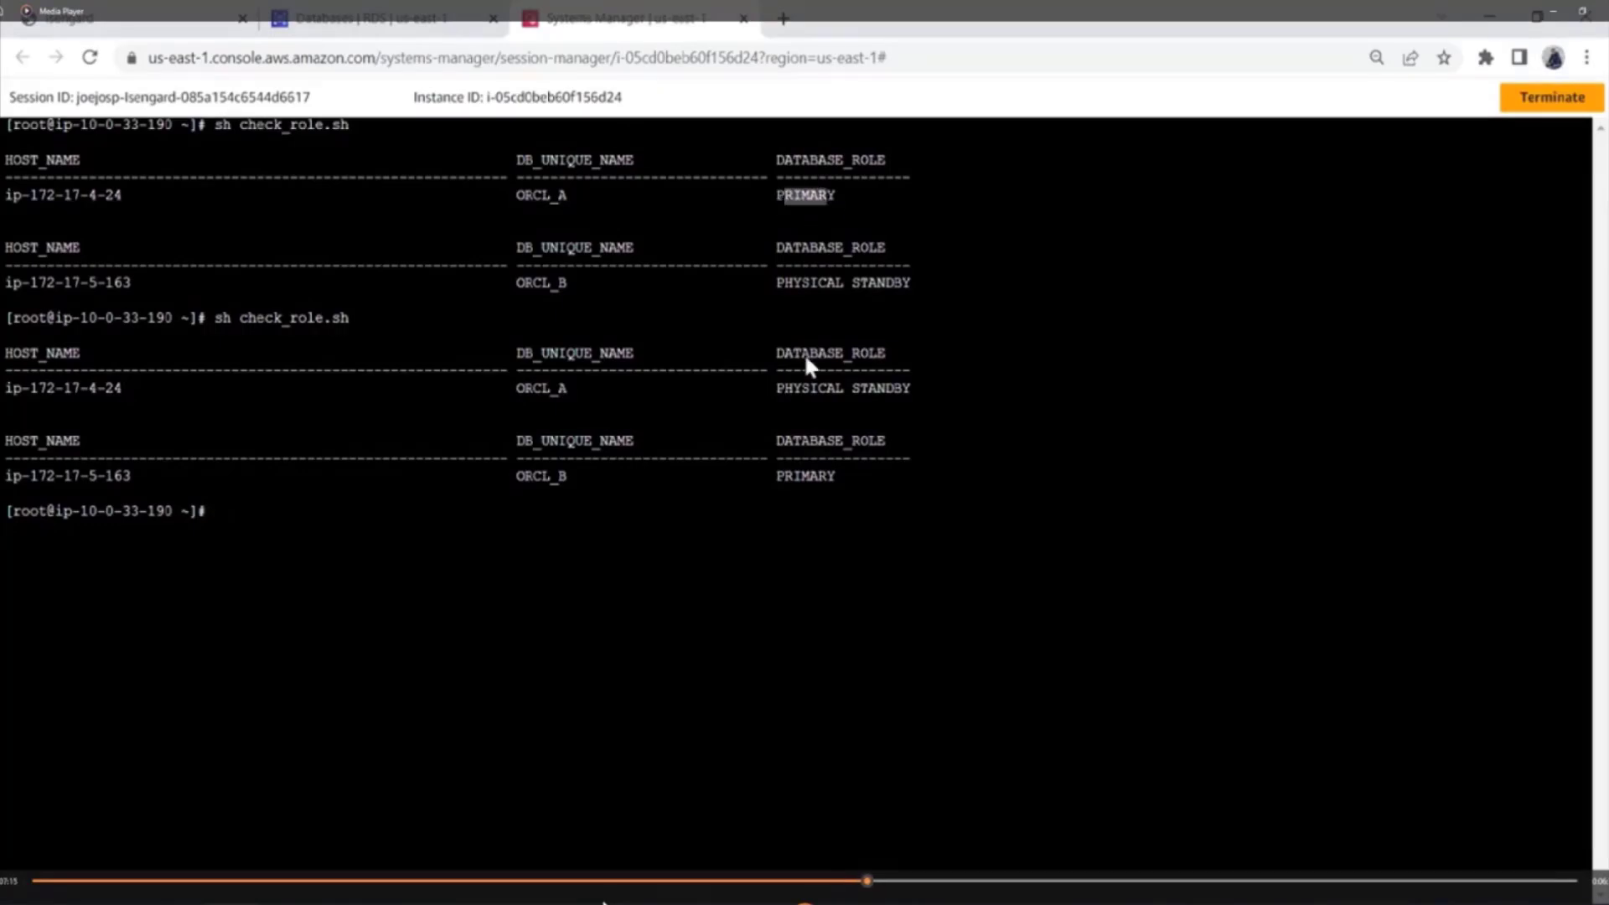
{"action": "left_click_drag", "start_coordinate": [875, 388], "coordinate": [908, 388]}
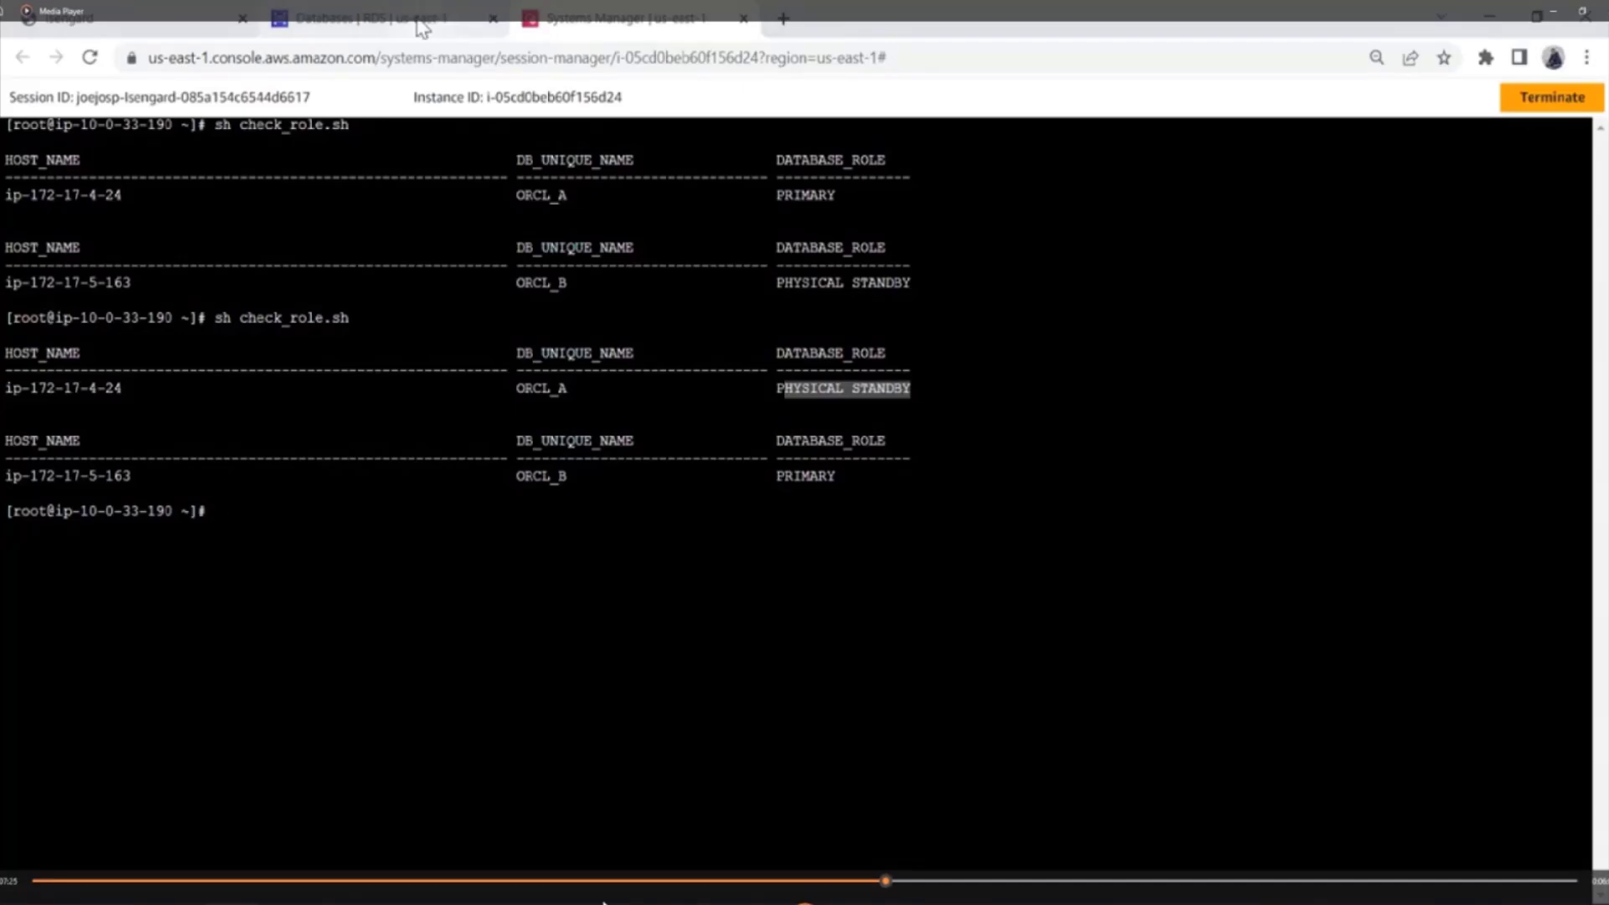
- Back in the RDS console, refresh the databases list and examine the latest dgdemo-replica switchover entry in the RDS events
{"action": "left_click", "coordinate": [360, 18]}
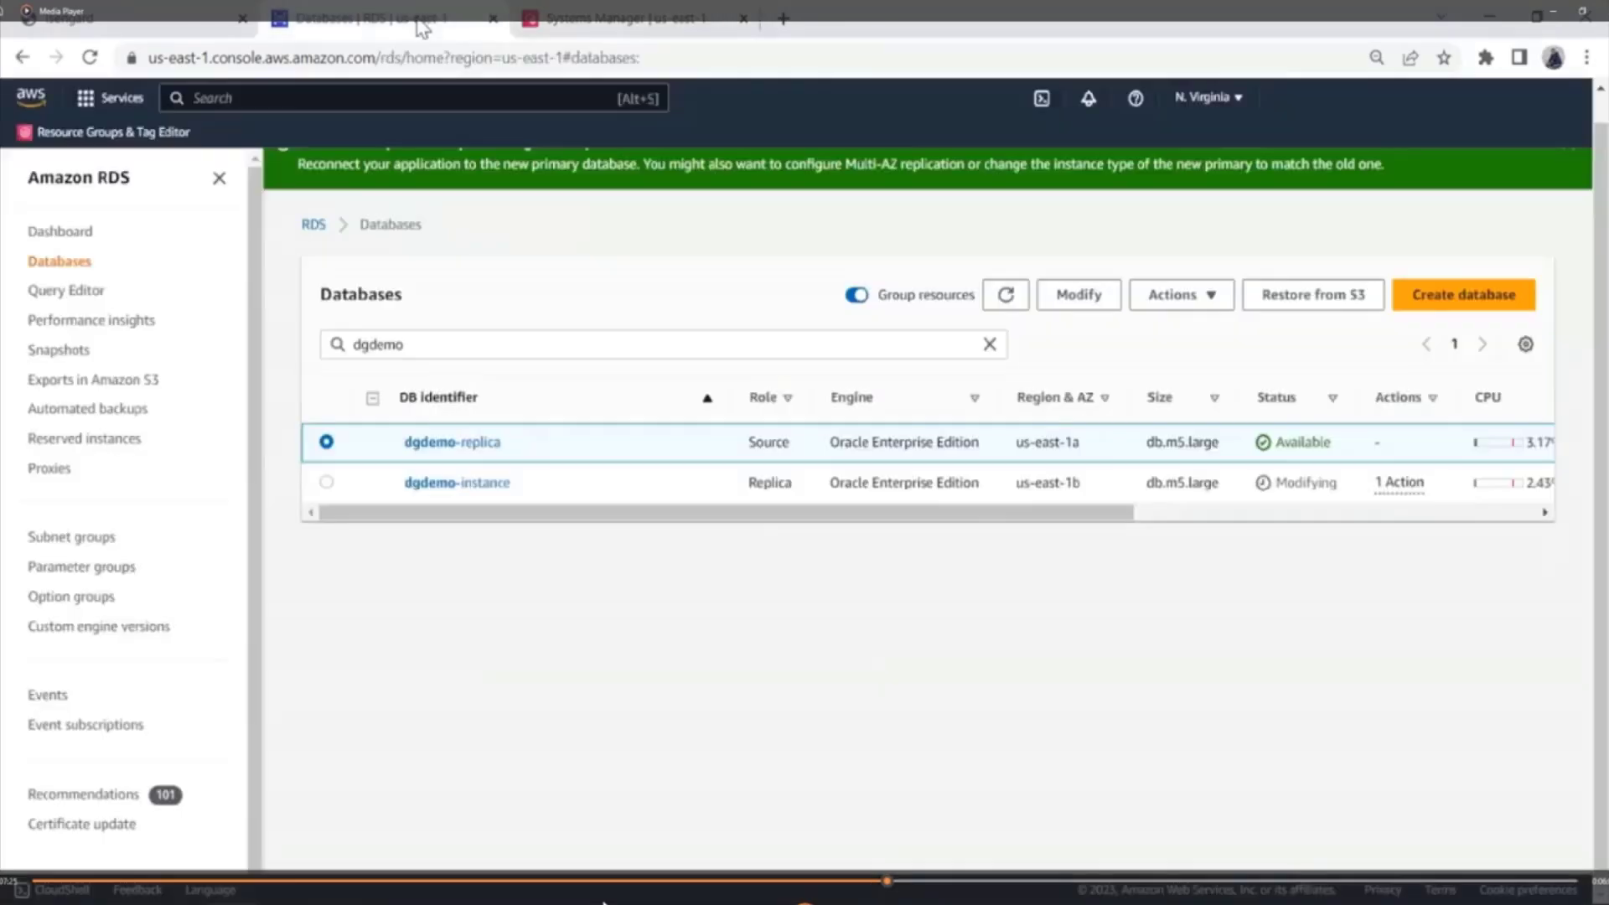
{"action": "left_click", "coordinate": [1016, 304]}
{"action": "left_click", "coordinate": [50, 694]}
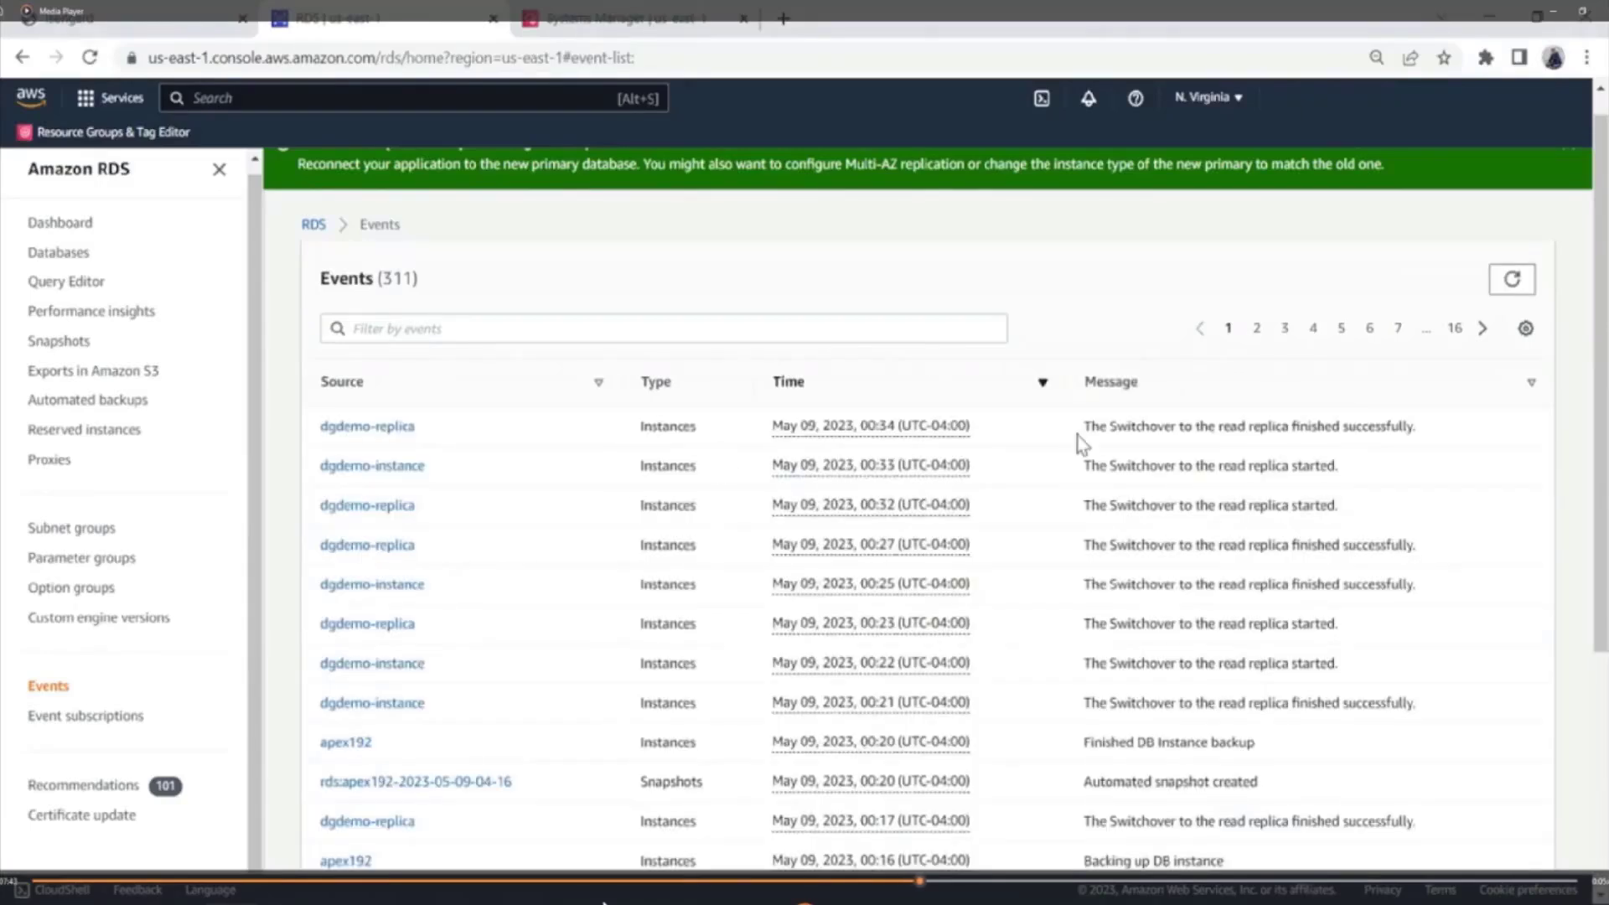
{"action": "left_click_drag", "start_coordinate": [1425, 429], "coordinate": [296, 428]}
- Return to the databases list and refresh it to check the status of both dgdemo databases
{"action": "left_click", "coordinate": [79, 253]}
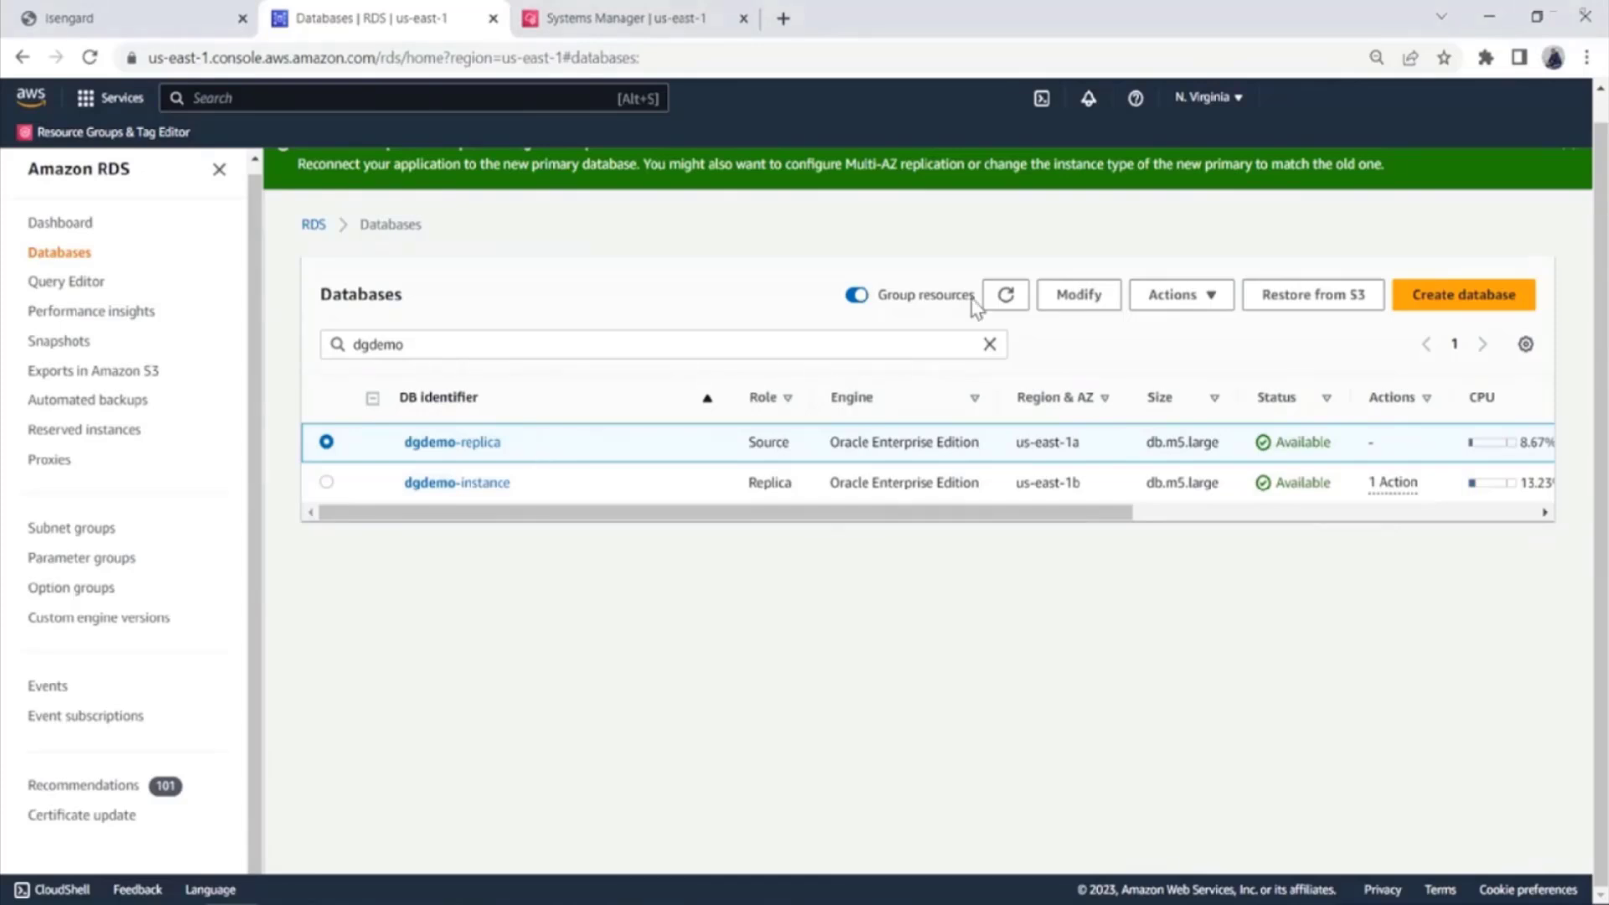
{"action": "left_click", "coordinate": [1006, 295]}
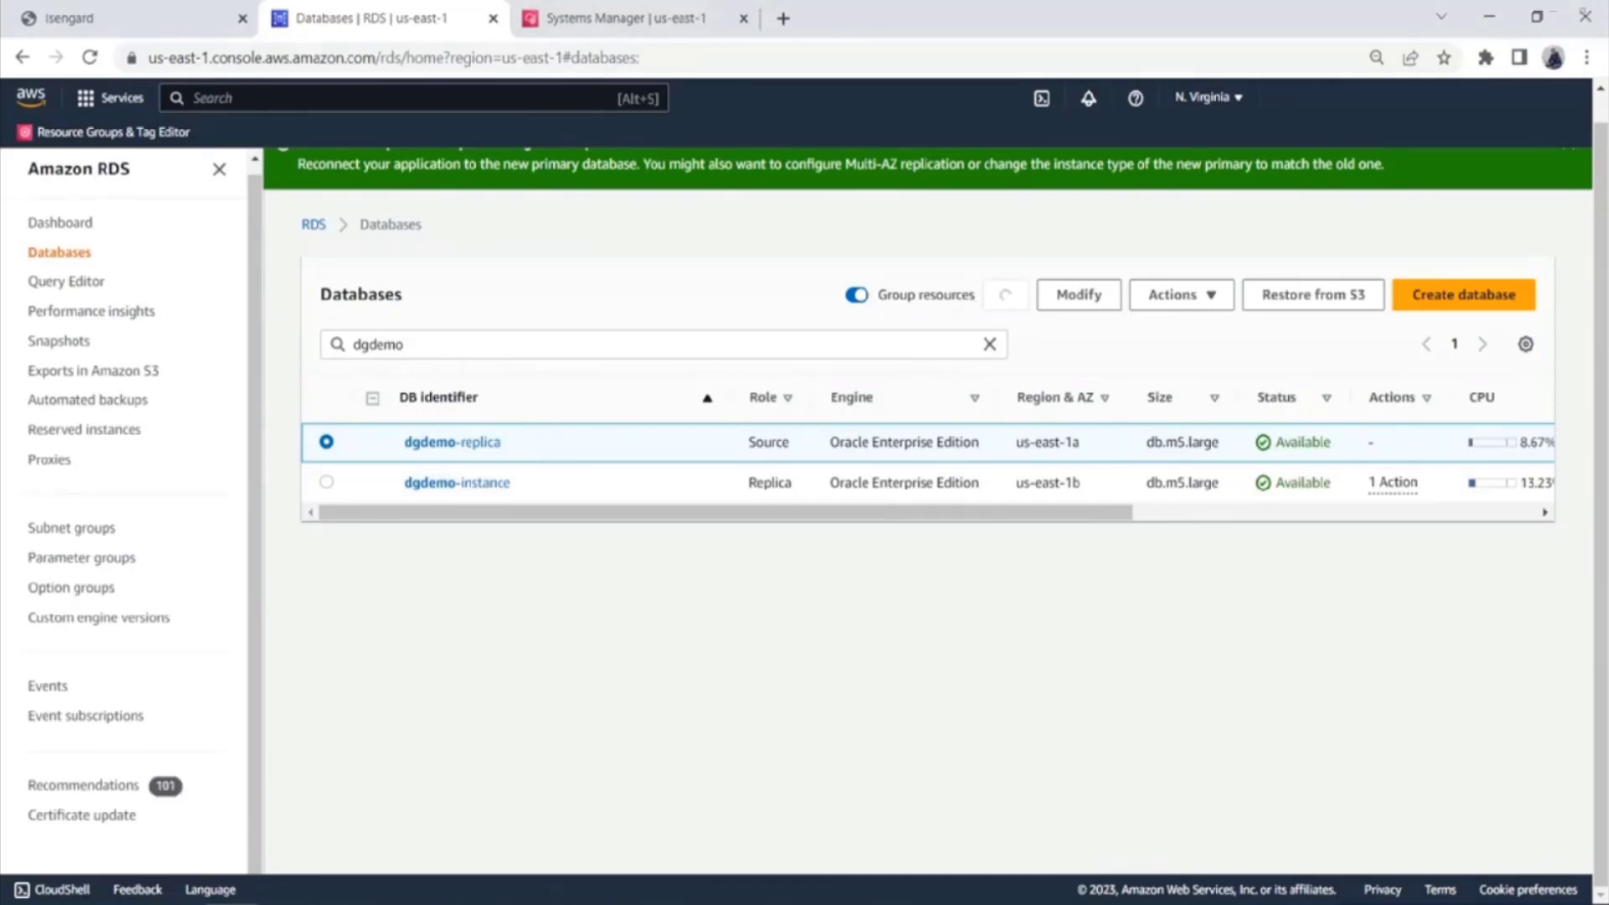